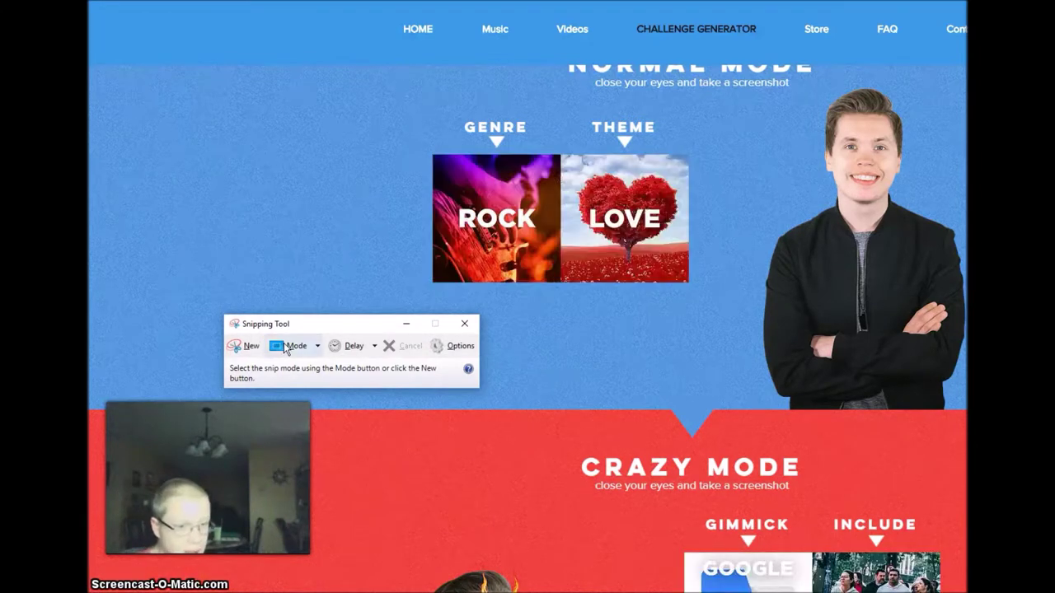
Freeze a random Normal Mode genre and theme with a rectangular snip, and cancel the capture.
left_click(316, 348)
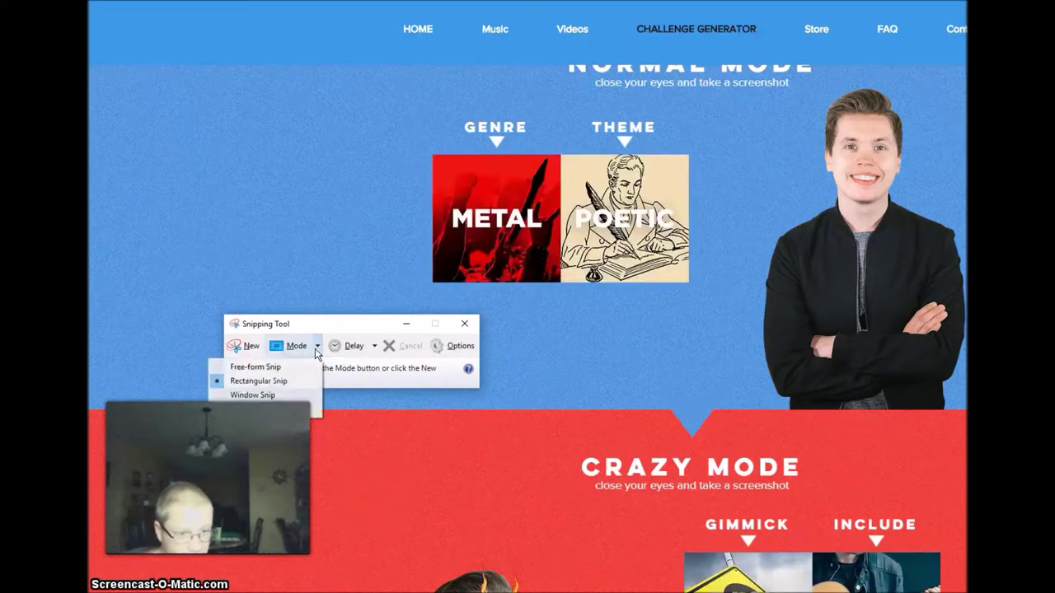
left_click(267, 381)
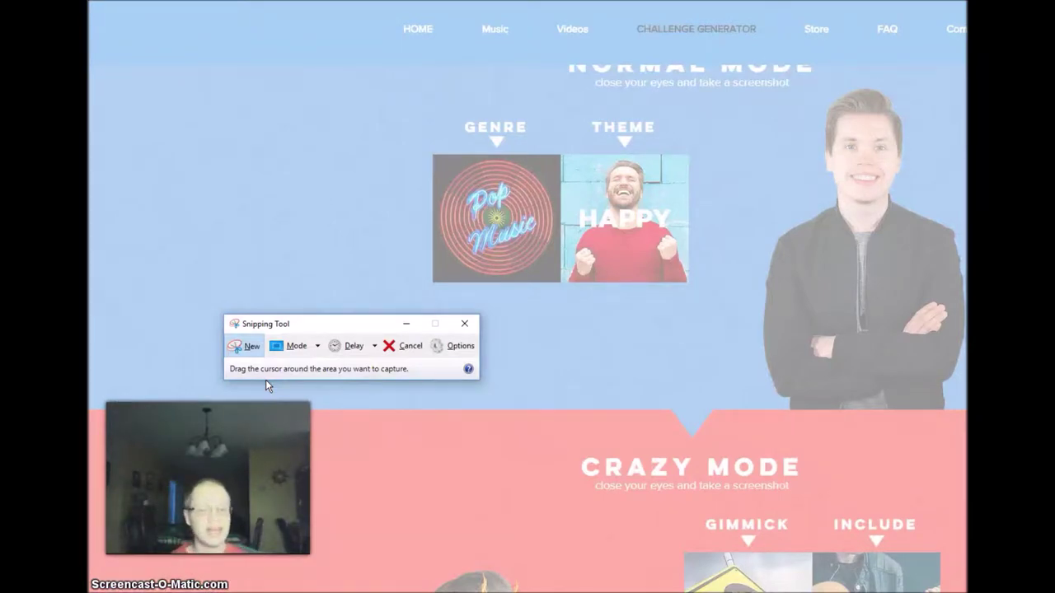
left_click(404, 345)
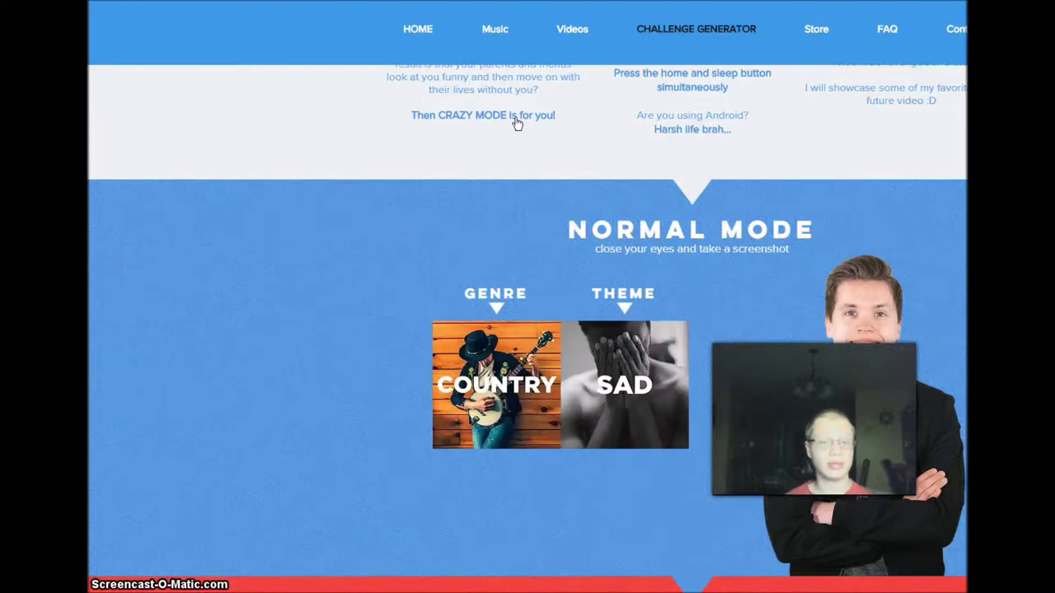
Switch to Soundation Studio and play back the three-track song.
scroll(516, 122, "up", 3)
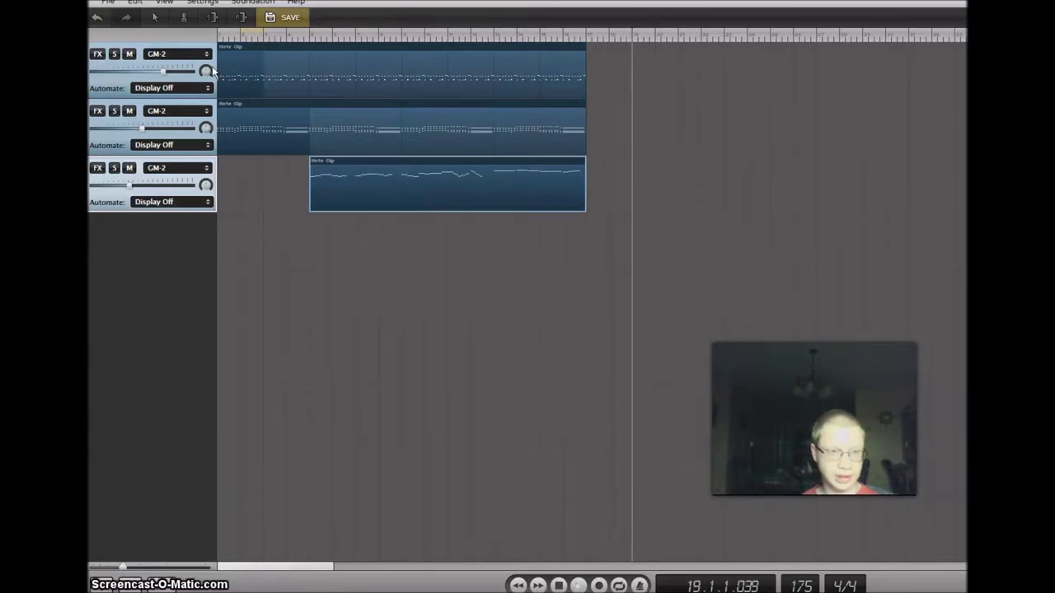
left_click(579, 585)
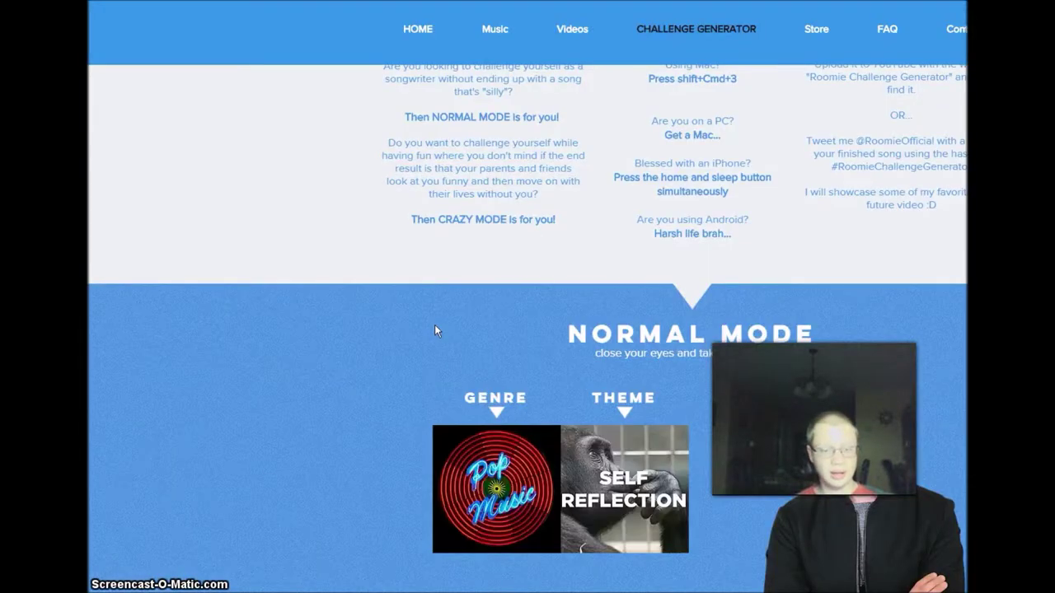
Freeze another random Normal Mode pairing with a rectangular snip, cancel the capture and minimize Snipping Tool.
scroll(434, 326, "down", 2)
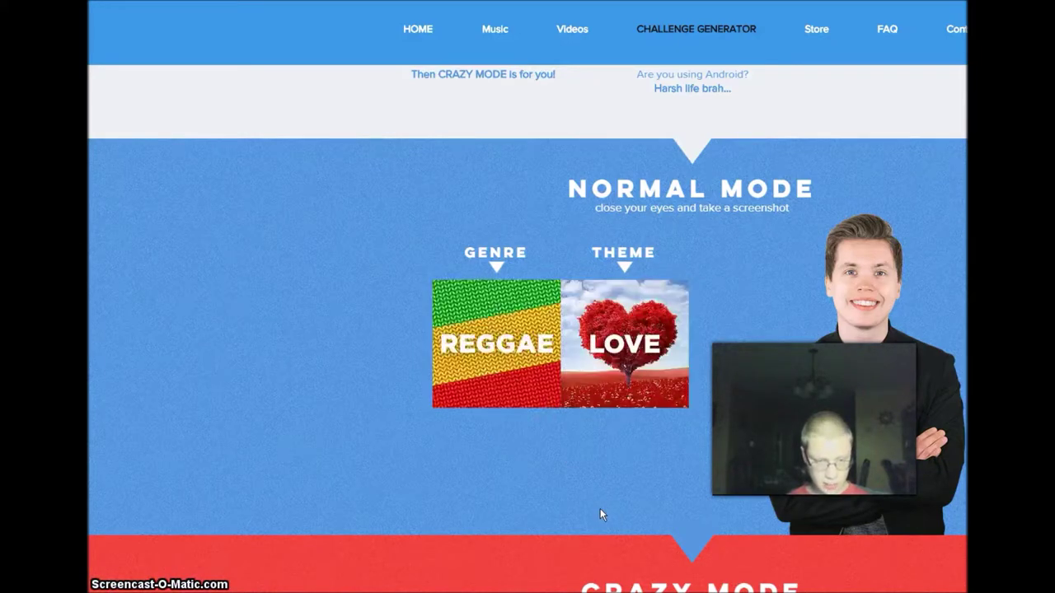
scroll(600, 512, "down", 4)
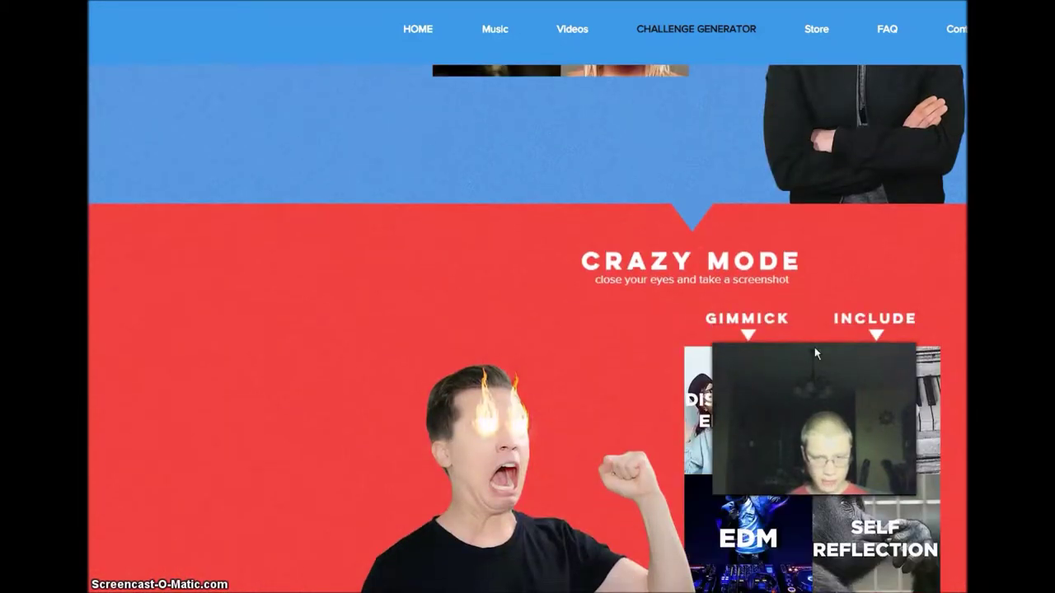
scroll(616, 370, "up", 6)
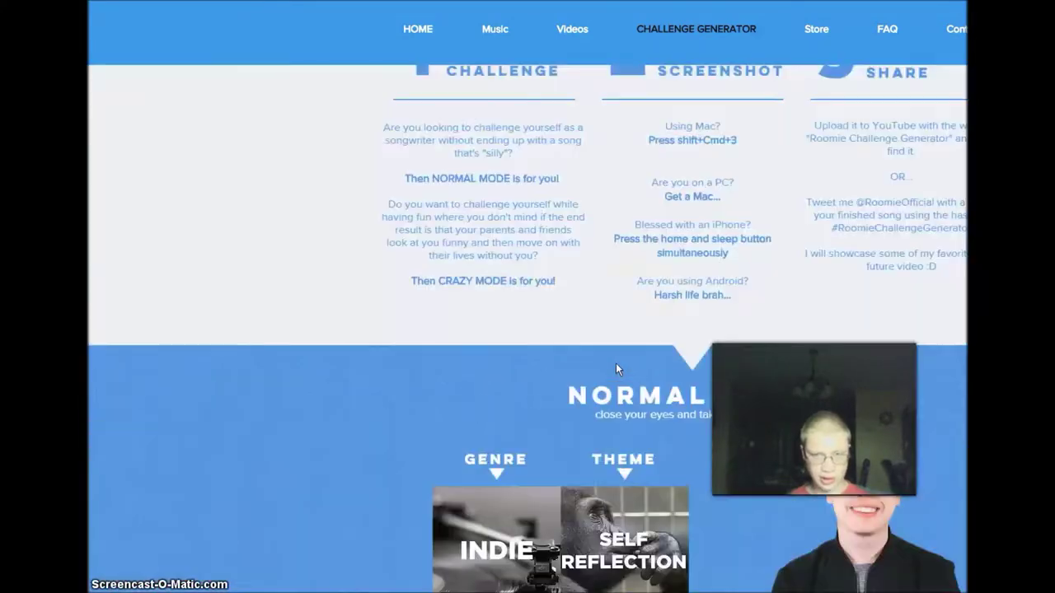
scroll(617, 366, "down", 2)
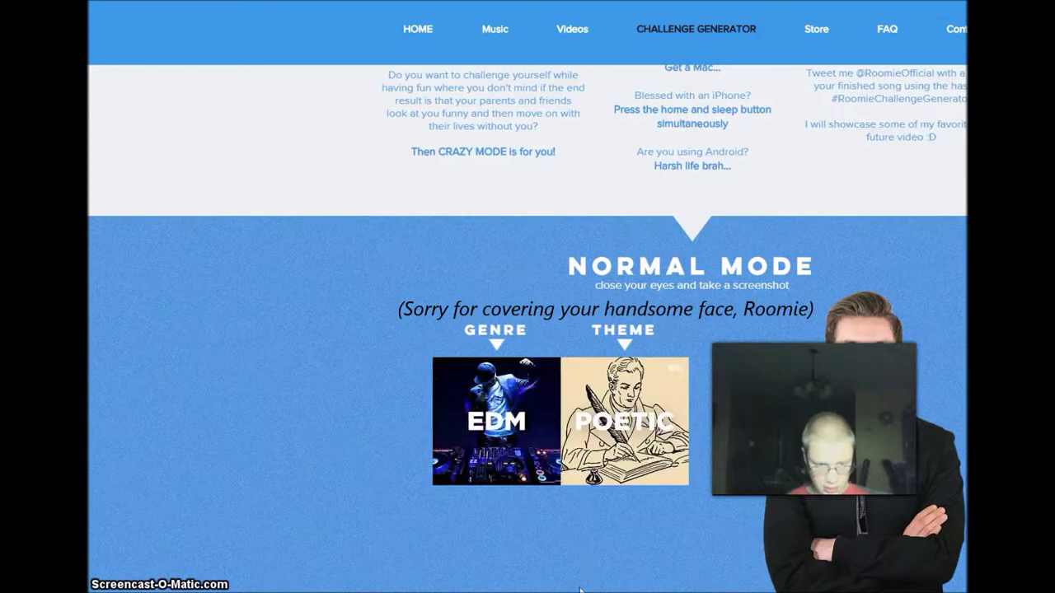
left_click(583, 590)
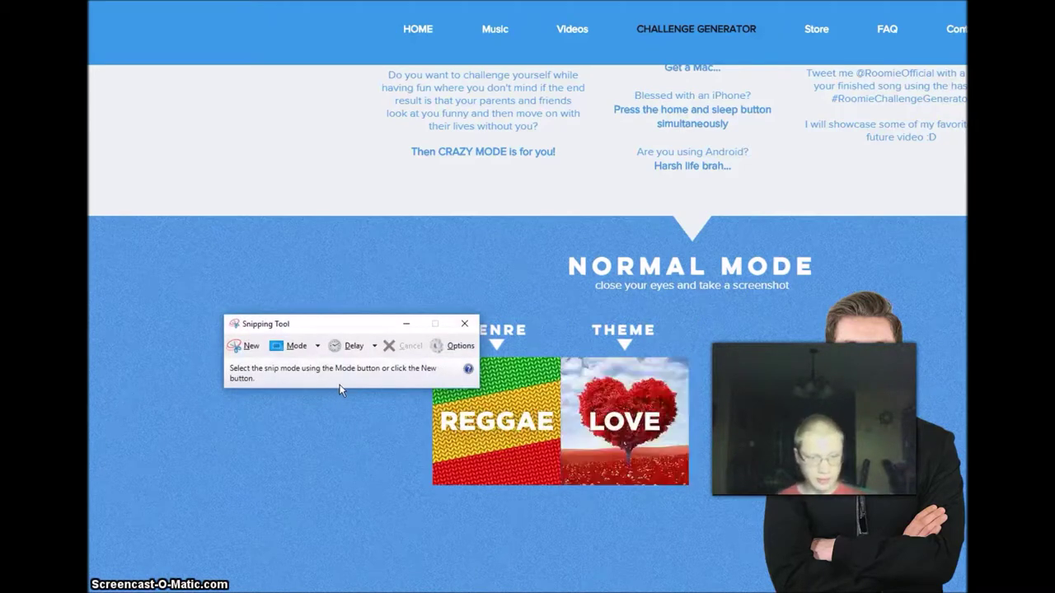
left_click(317, 346)
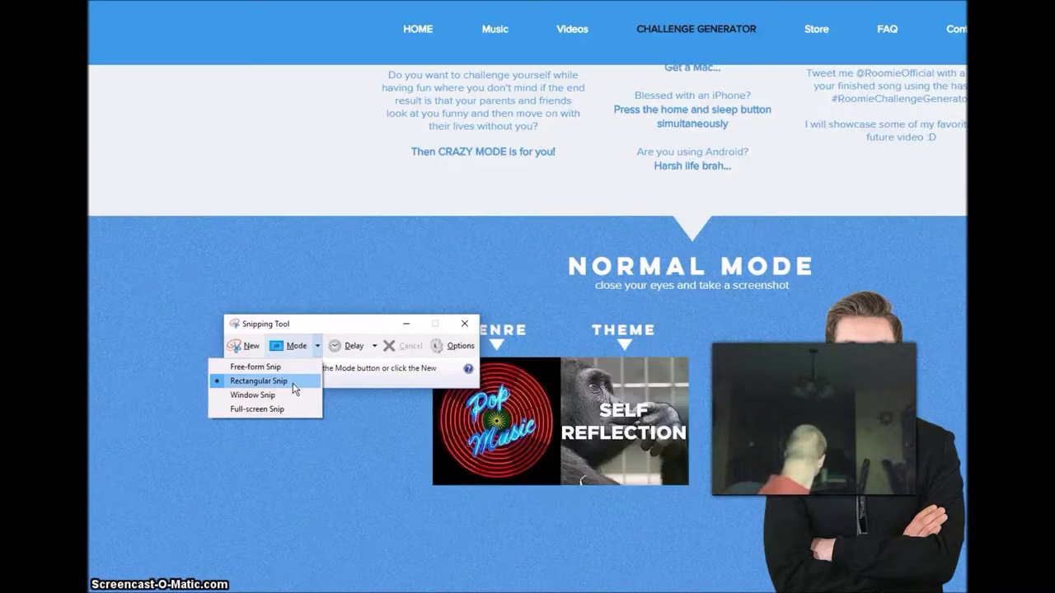
left_click(294, 384)
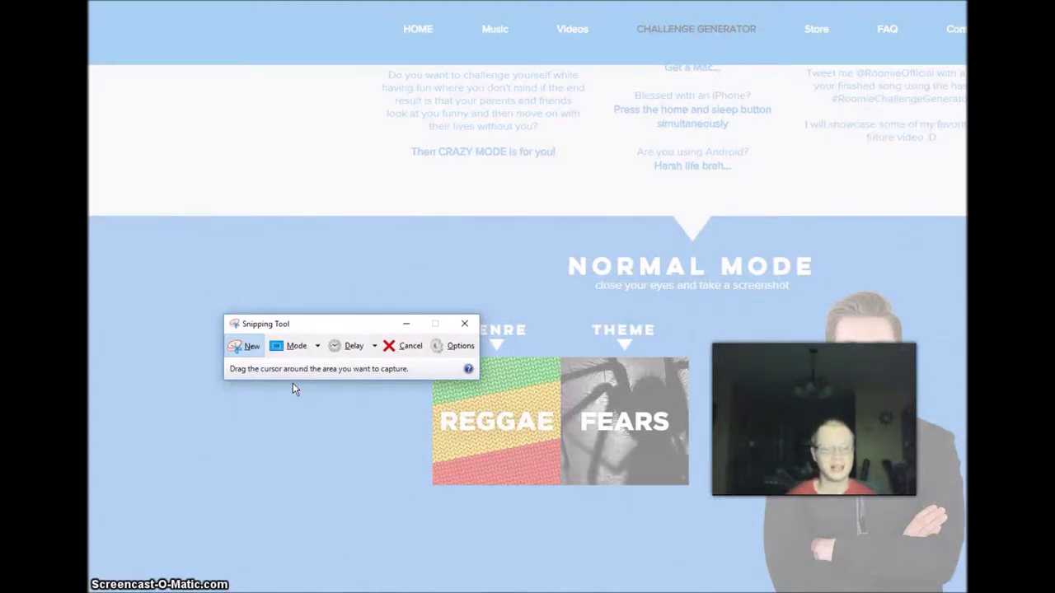
left_click(408, 351)
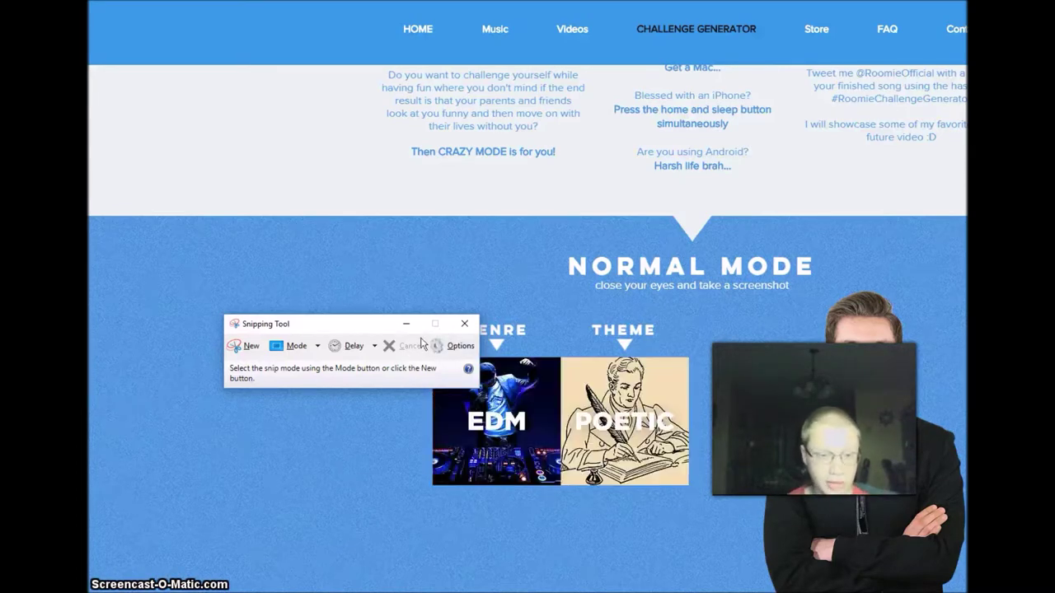
left_click(406, 325)
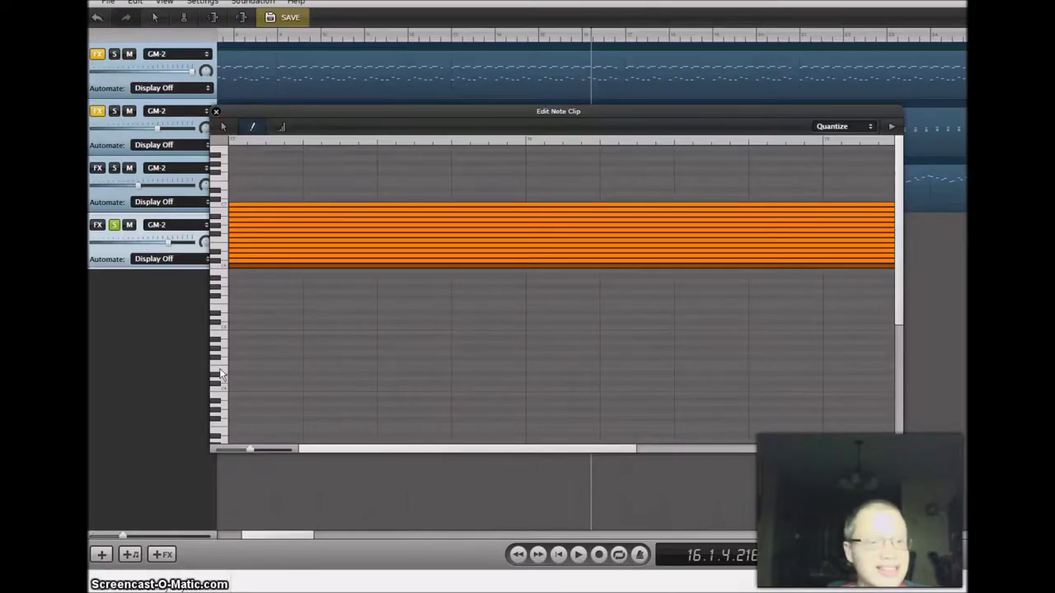
Keep GM-2 as the fourth track's instrument, view its Sound Effect settings and close them.
left_click(176, 226)
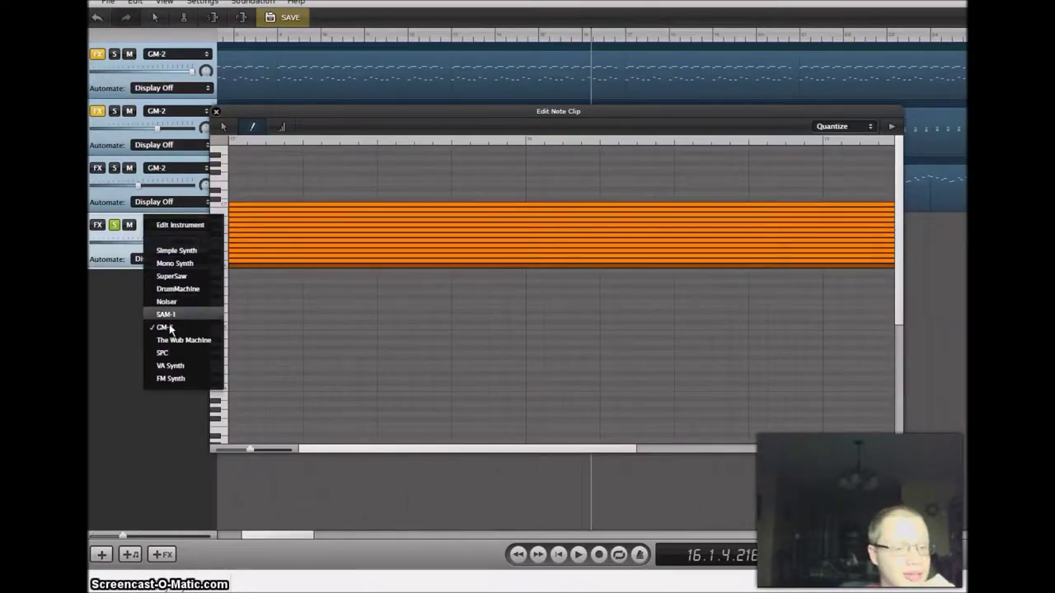
left_click(168, 327)
left_click(173, 227)
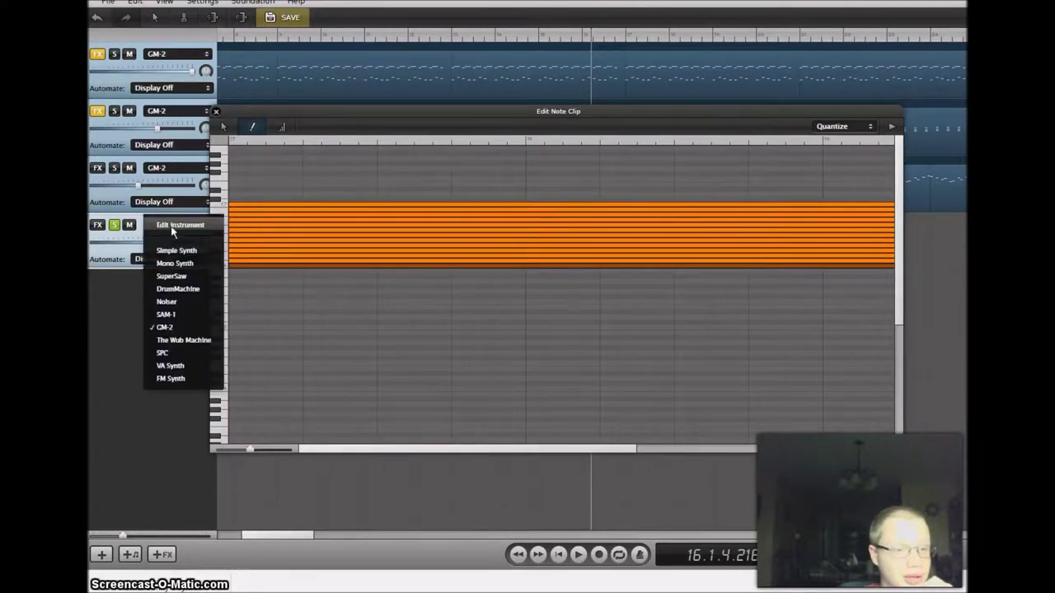
left_click(173, 230)
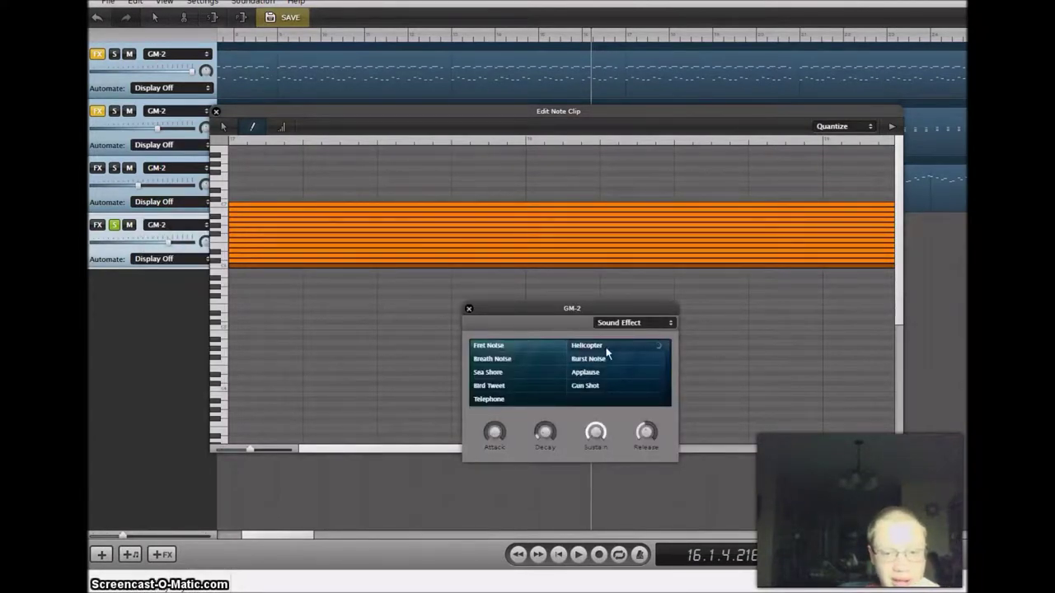
left_click(468, 310)
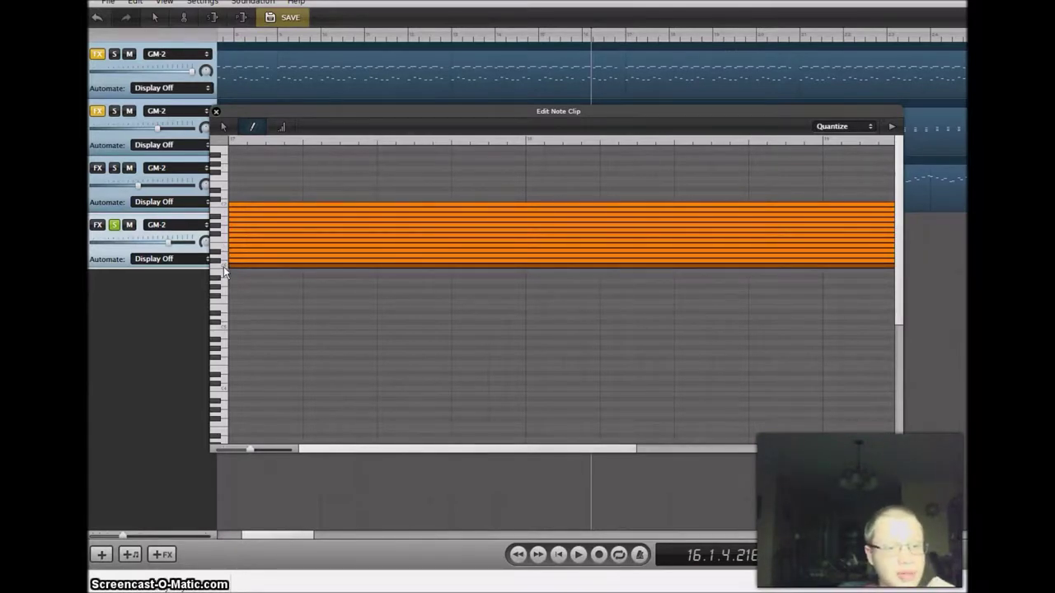
Close the note clip editor and play the soloed fourth track's clip.
left_click_drag(598, 113, 529, 138)
left_click(144, 135)
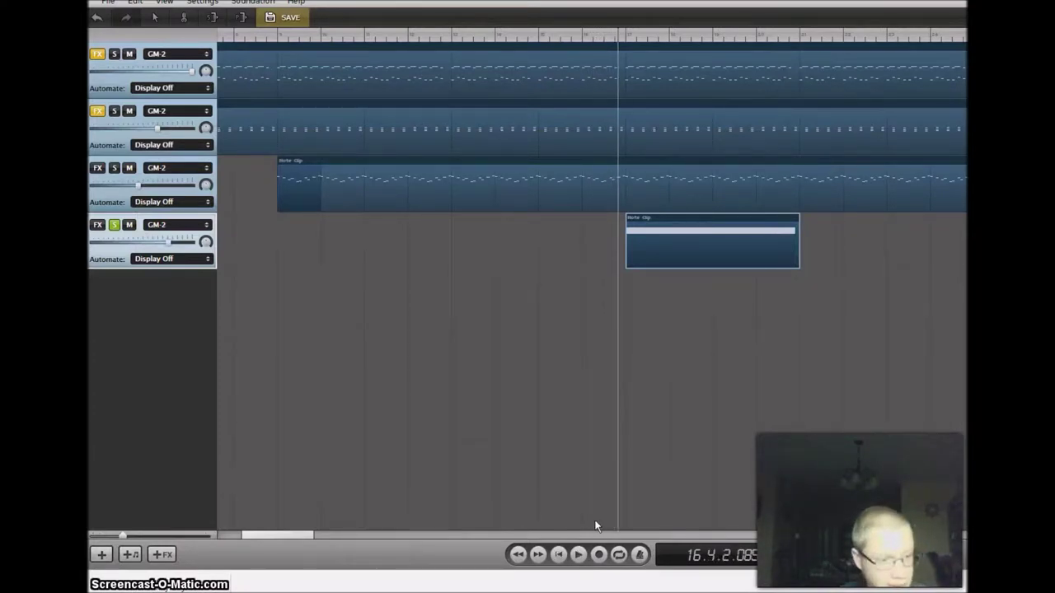
left_click(579, 555)
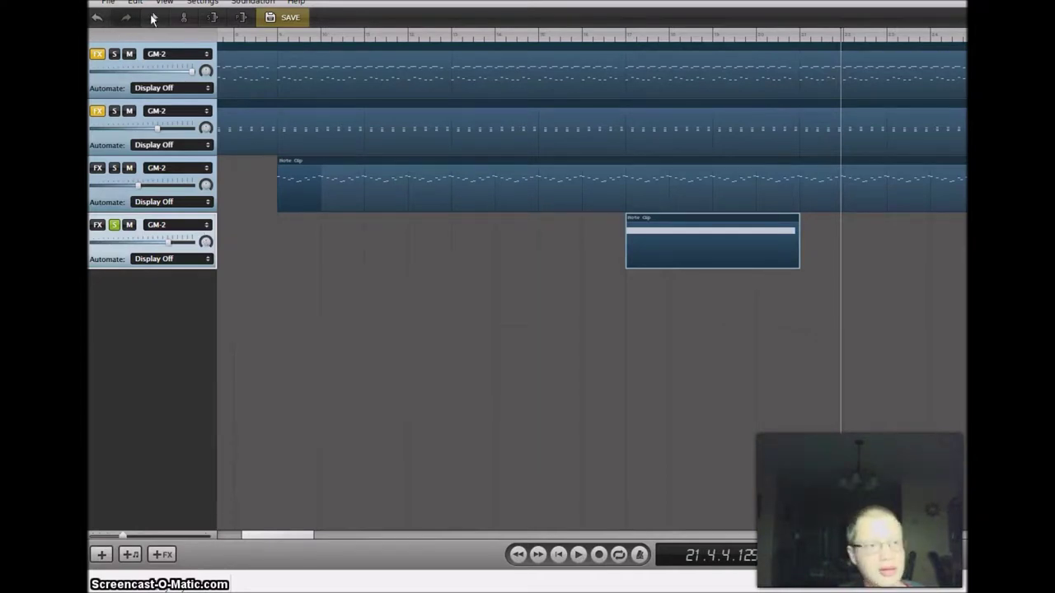
Export the song as an .sng file named Reggae Fear in the Roomie folder and leave the song editor page.
left_click(107, 7)
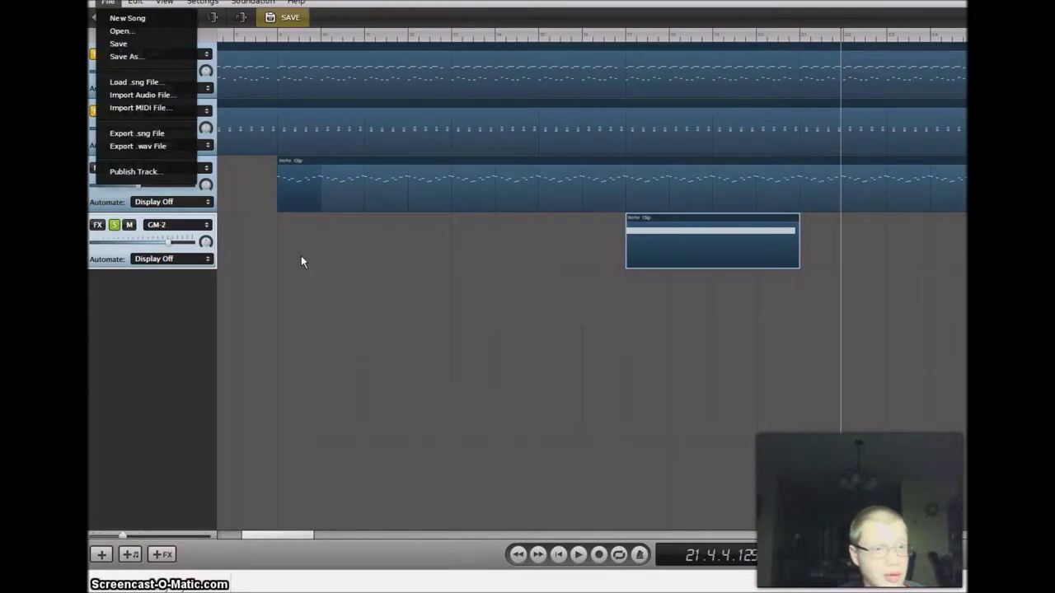
left_click(144, 137)
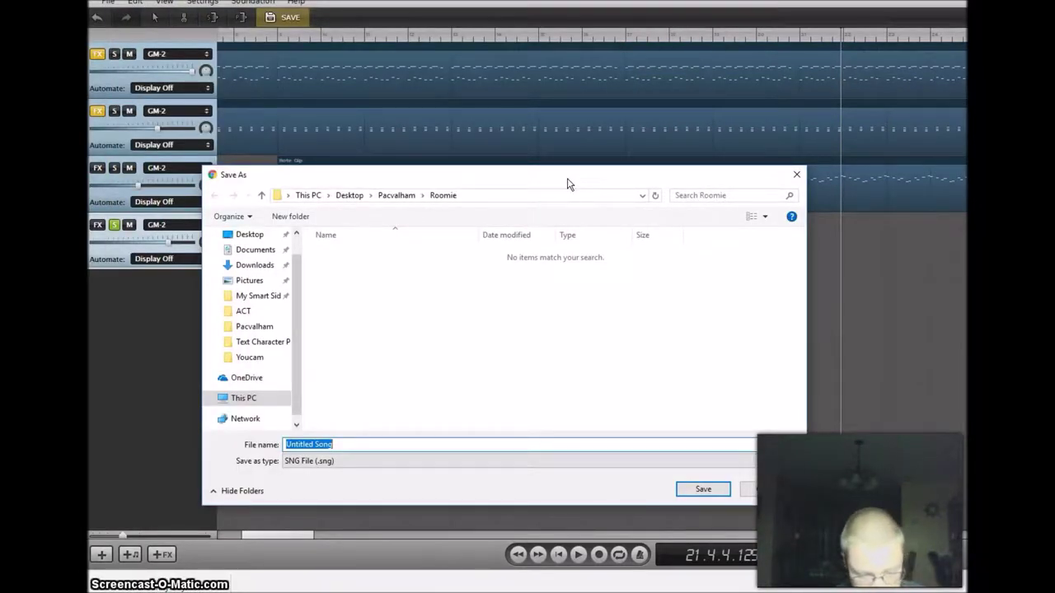
type("Reggae Fear")
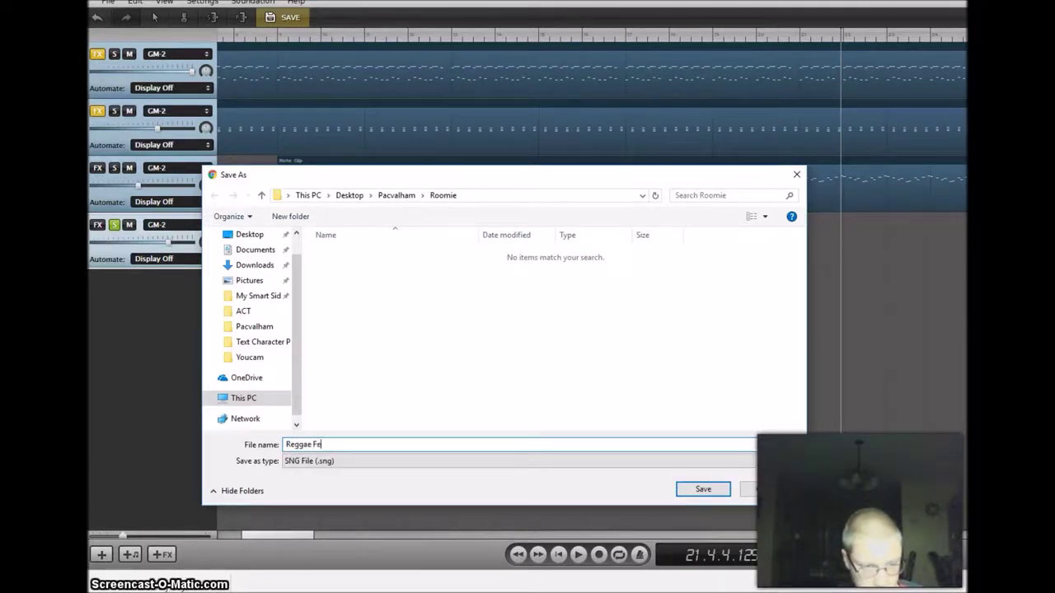
left_click(705, 489)
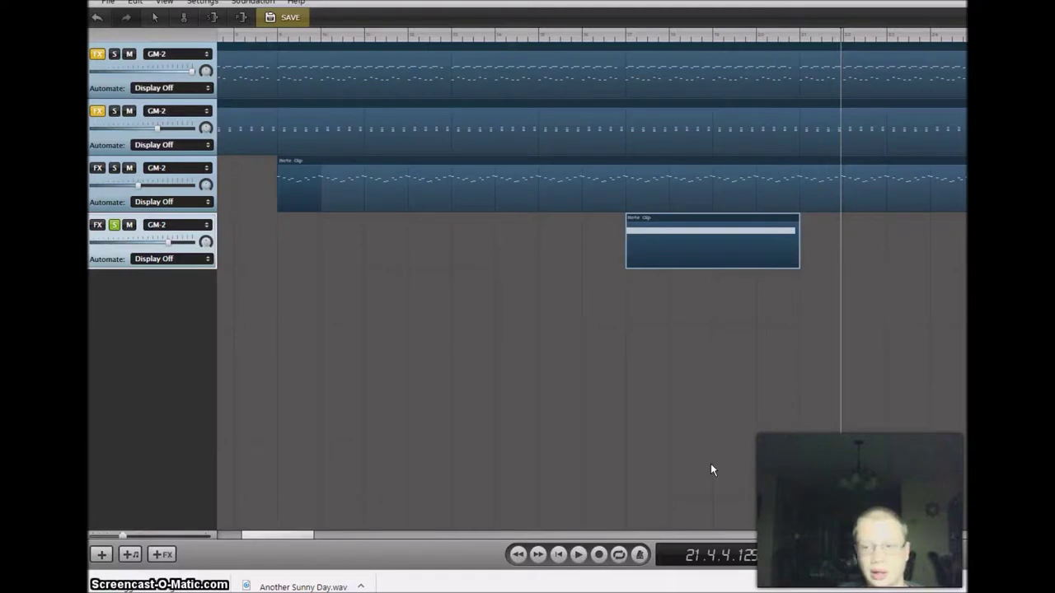
key("ctrl+w")
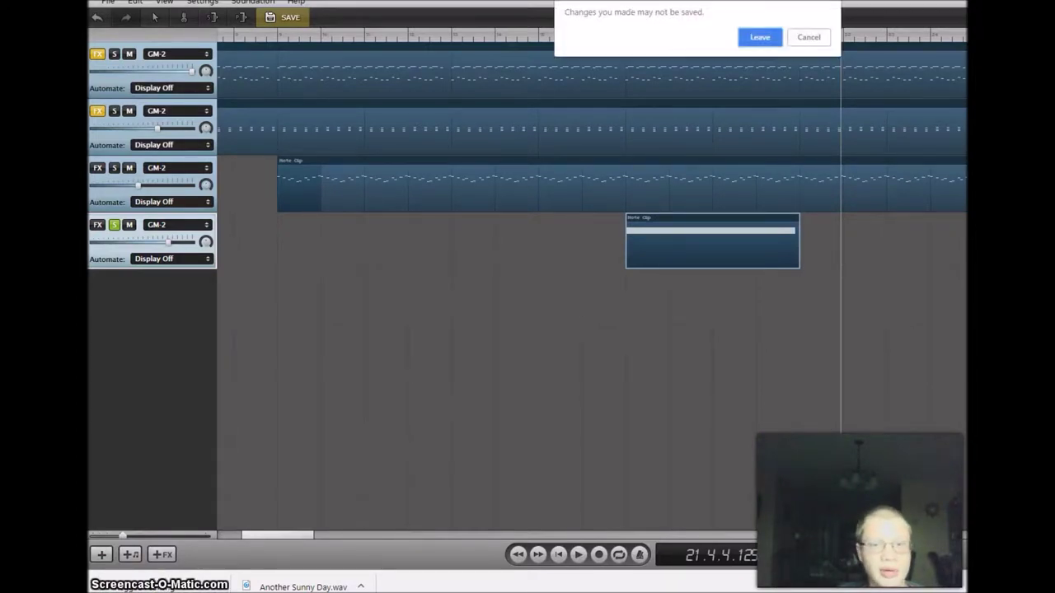
left_click(766, 39)
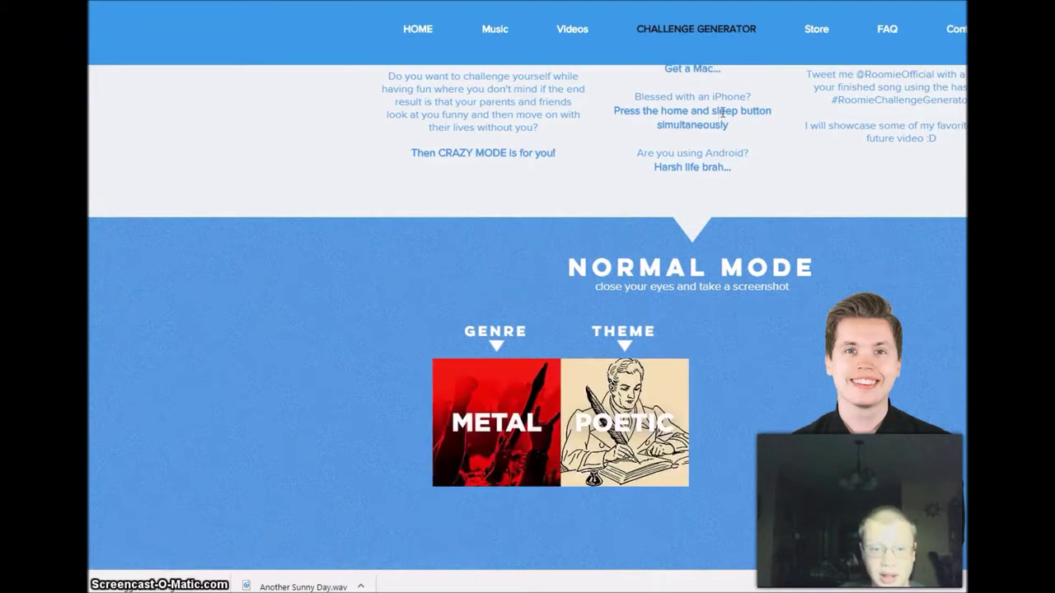
scroll(717, 124, "up", 3)
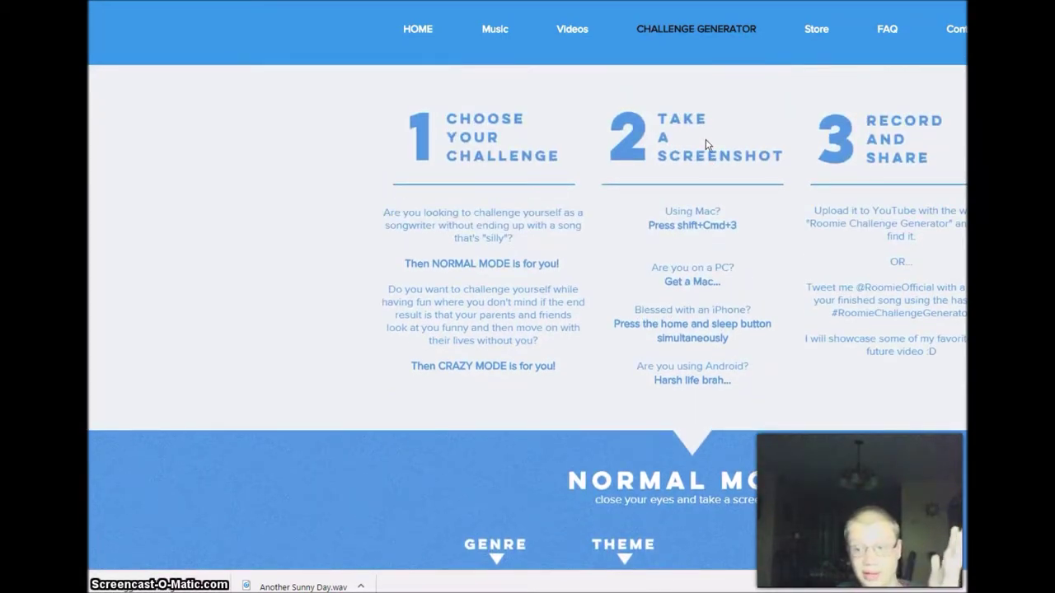
scroll(705, 145, "up", 3)
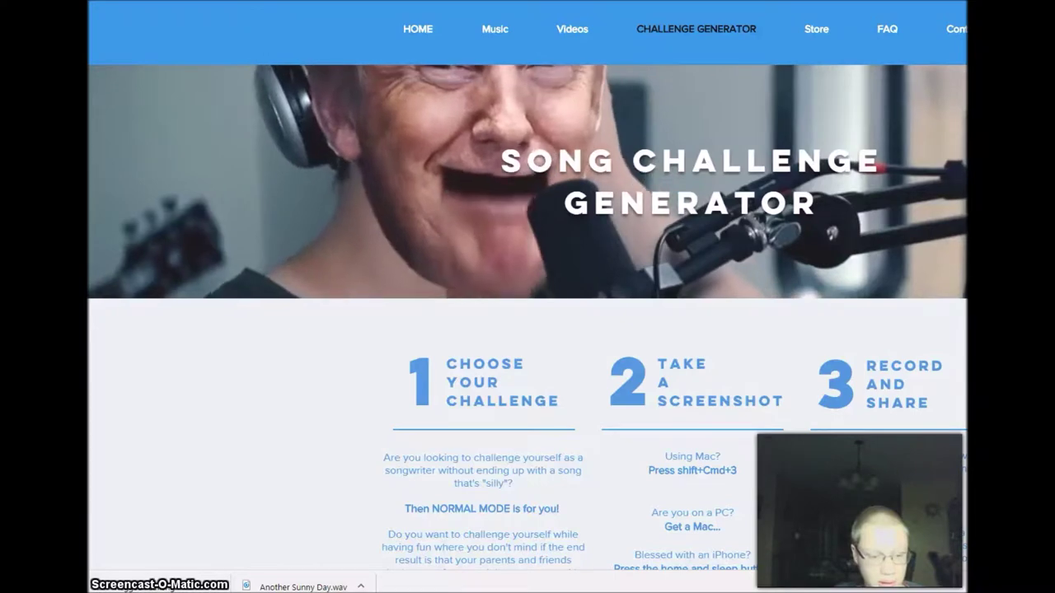
scroll(528, 330, "down", 6)
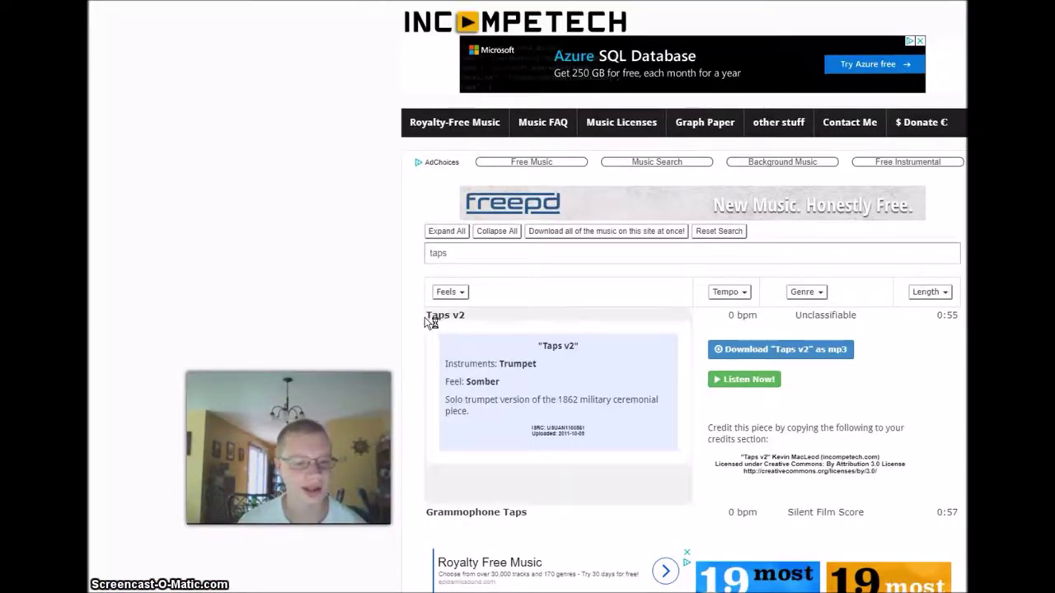
scroll(361, 329, "down", 3)
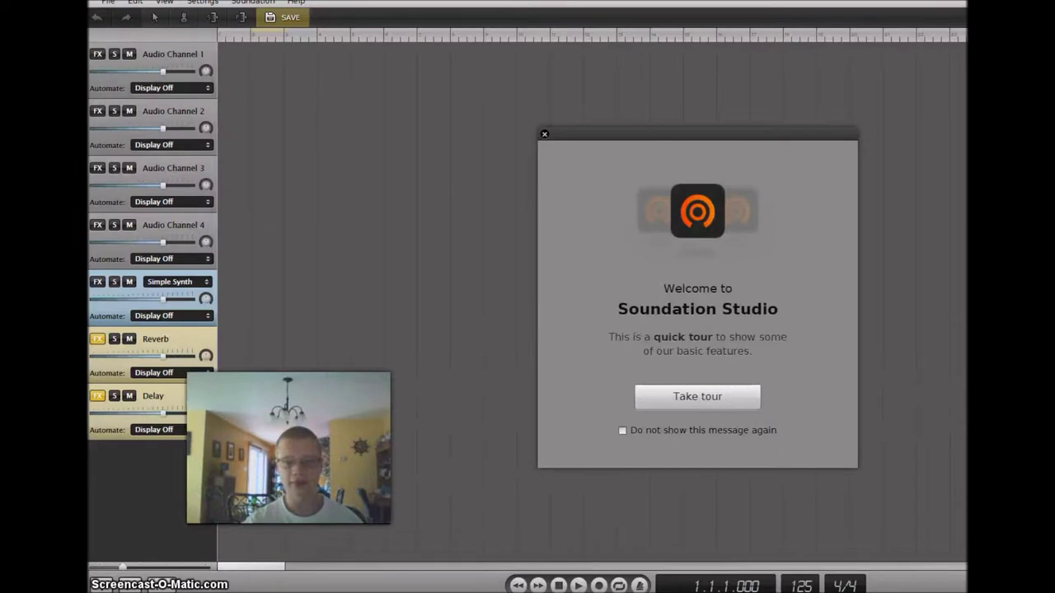
Dismiss the Soundation Studio welcome tour and delete all seven default channels from the new song.
left_click(544, 136)
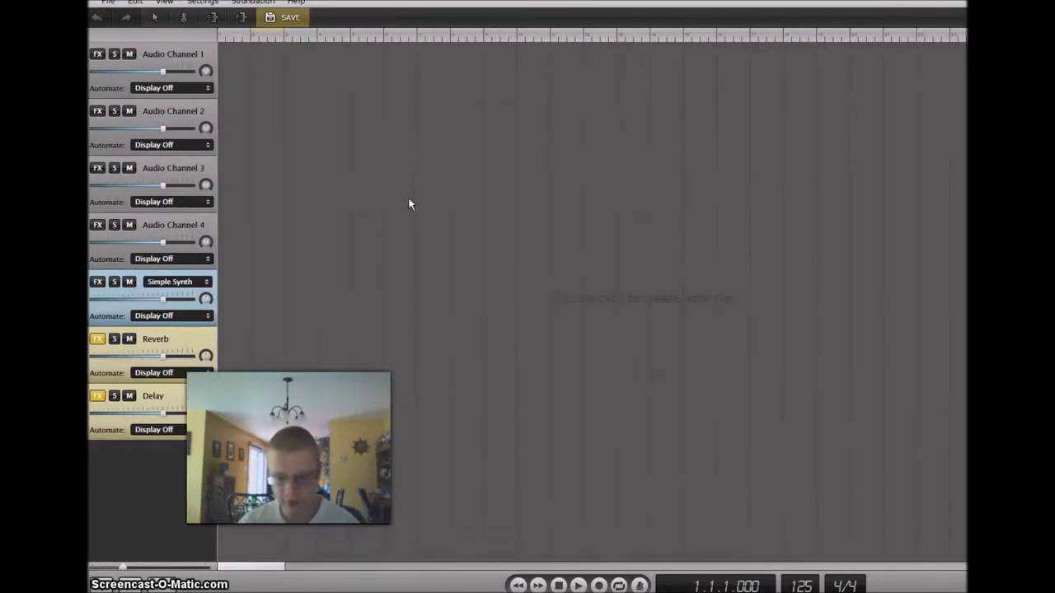
left_click(117, 92)
key("Delete")
key("Delete")
key("Delete")
key("Delete")
key("Delete")
key("Delete")
key("Delete")
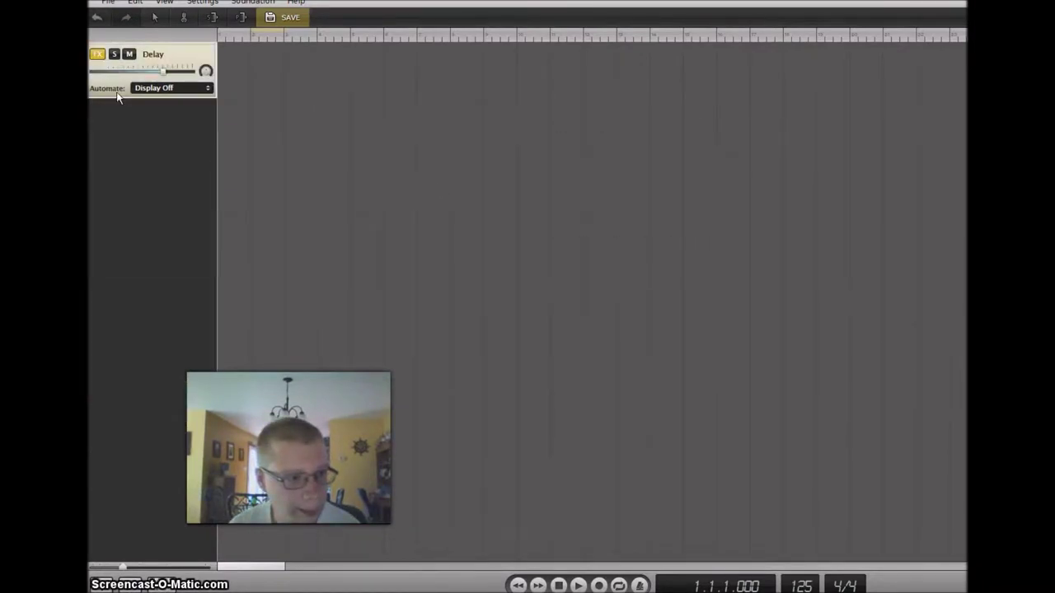
Load the Reggae Fear .sng file from the Roomie folder, discarding the changes to the untitled song.
left_click(107, 2)
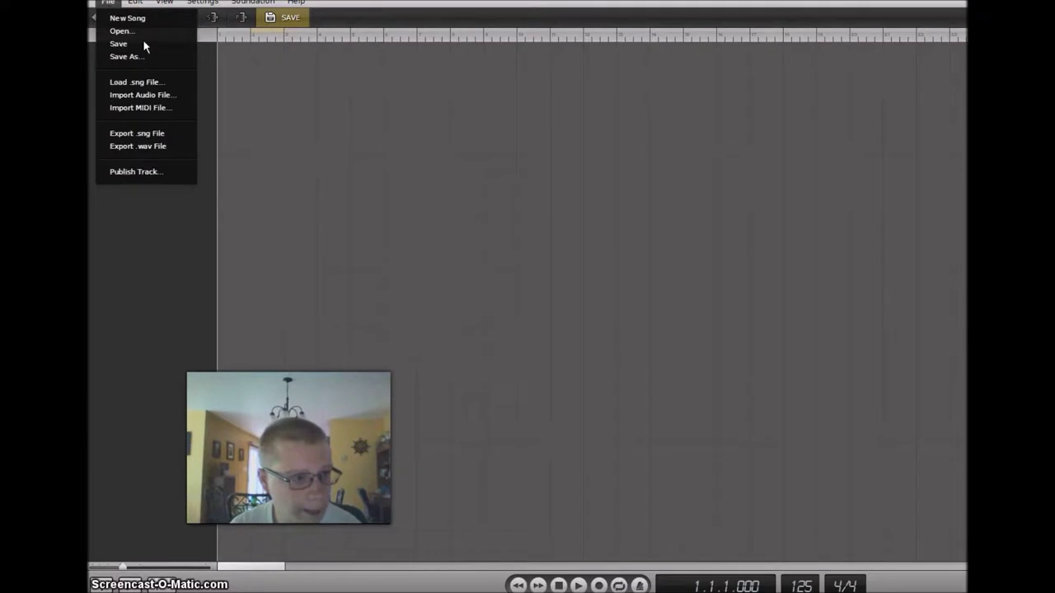
left_click(127, 81)
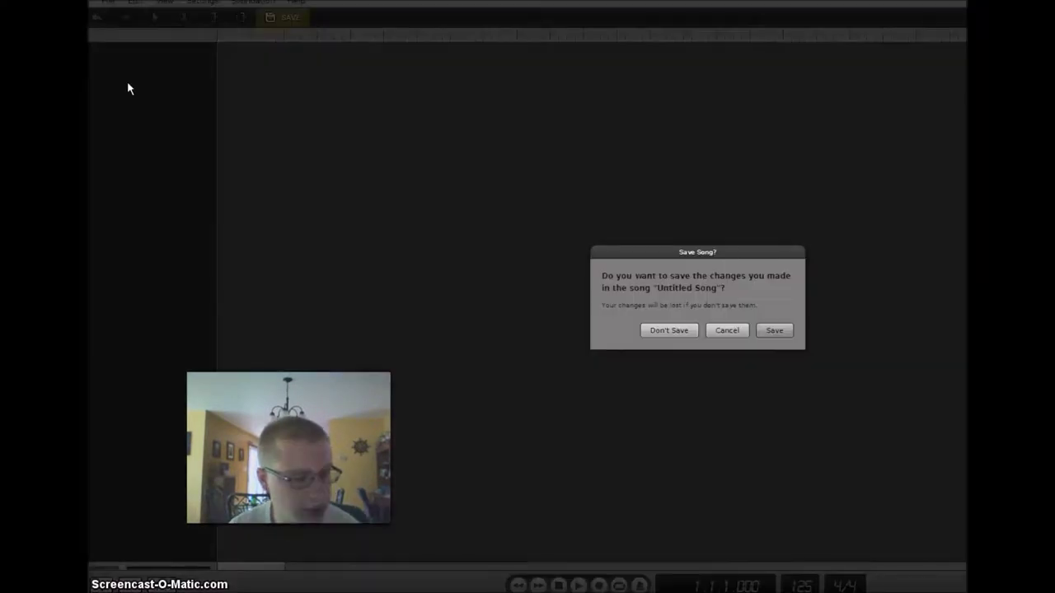
left_click(677, 331)
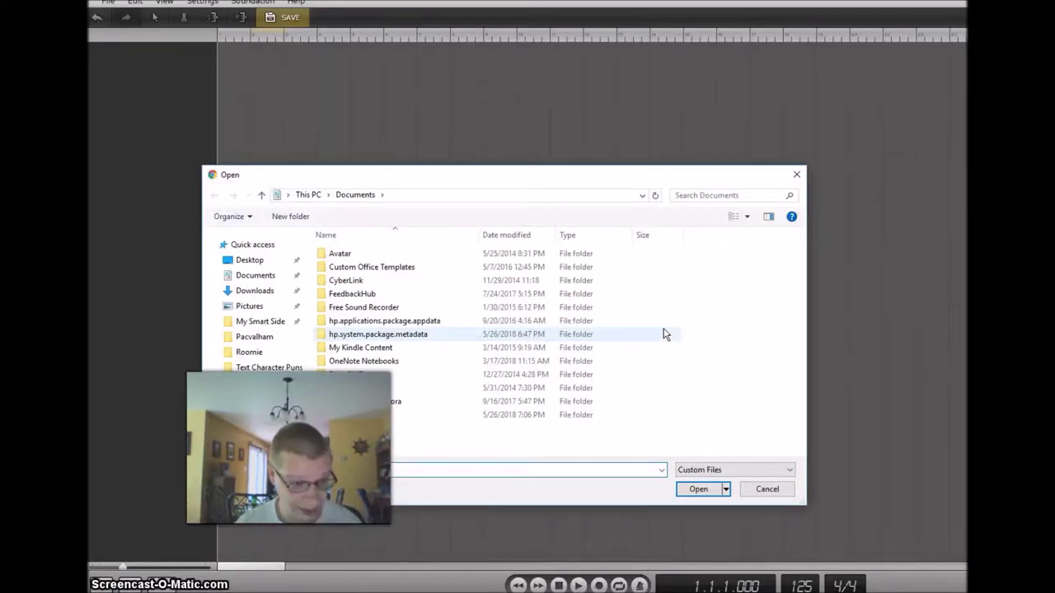
left_click(254, 353)
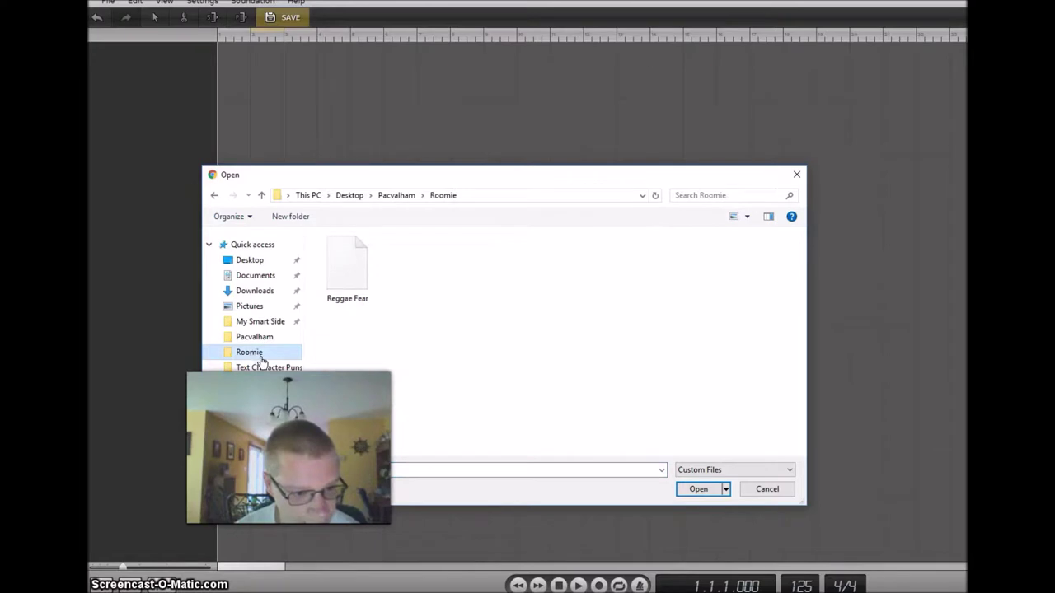
left_click(359, 299)
left_click(695, 490)
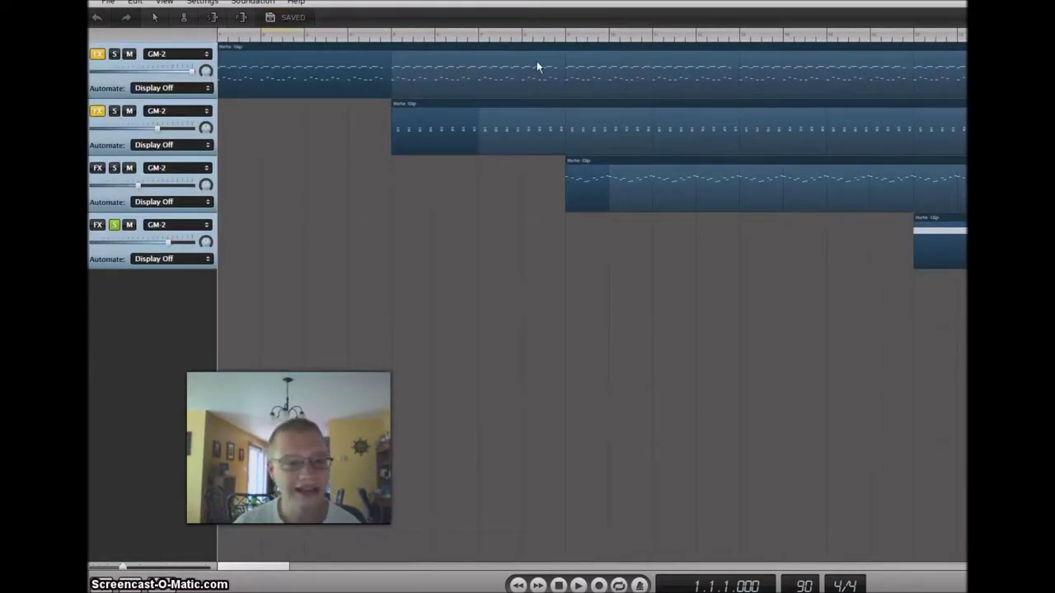
Turn off solo on the fourth track, play the song from the start and view the fourth track's note clip.
left_click(577, 586)
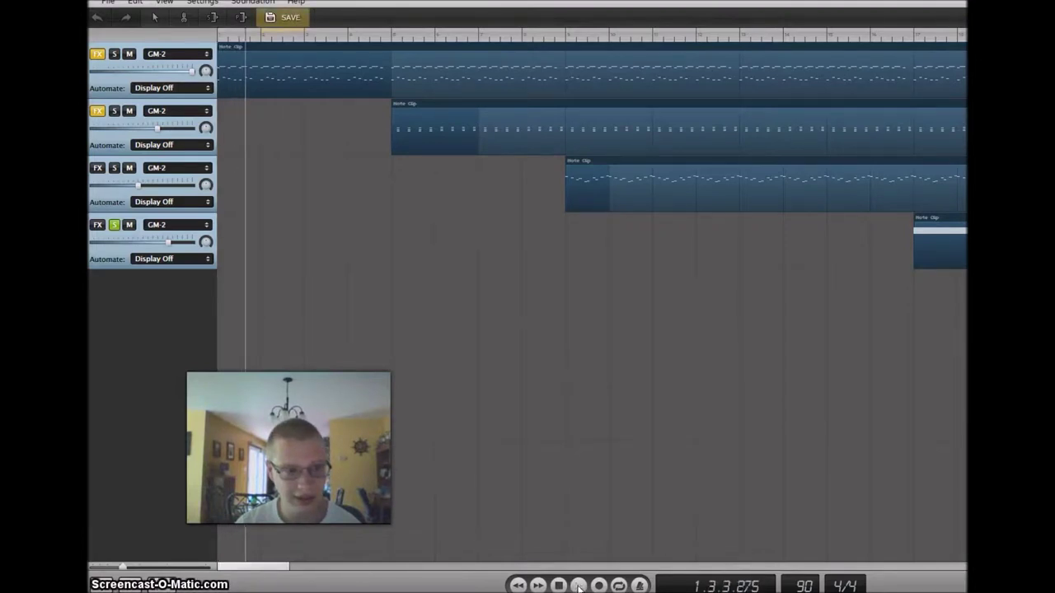
left_click(116, 229)
left_click(558, 585)
left_click(578, 585)
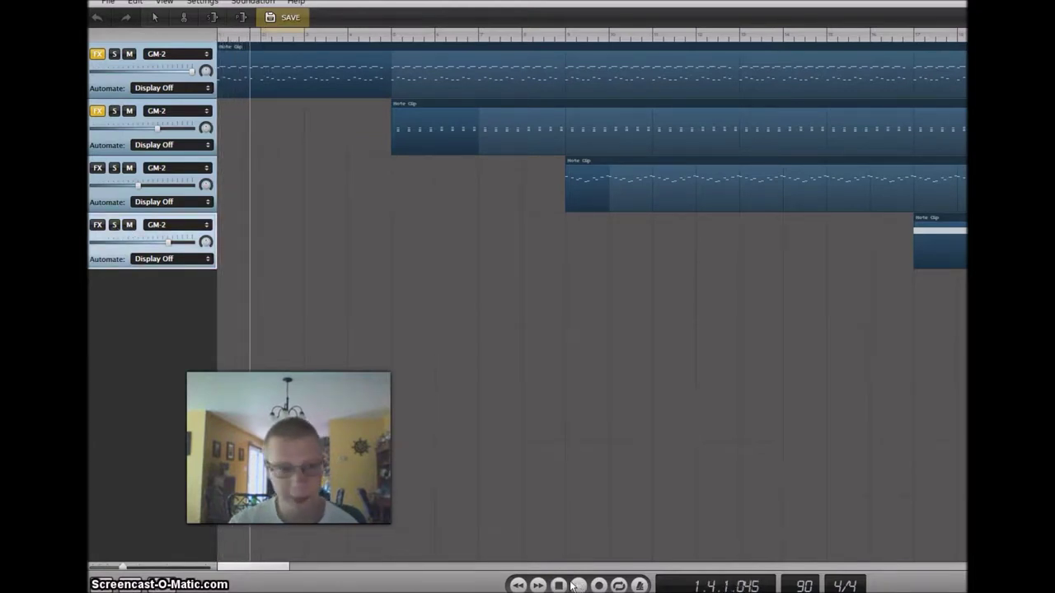
left_click(539, 585)
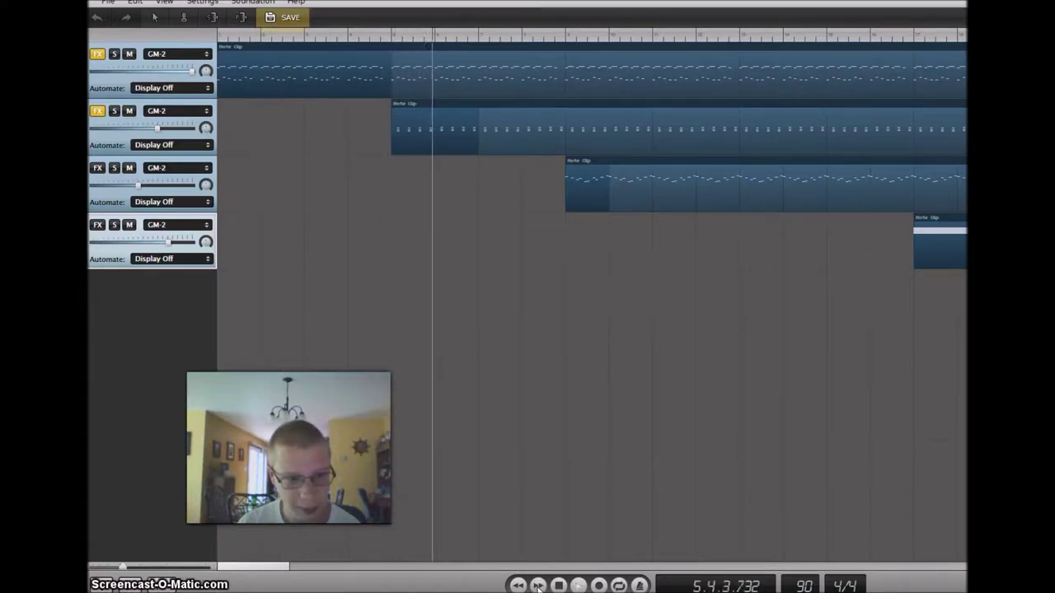
left_click(538, 585)
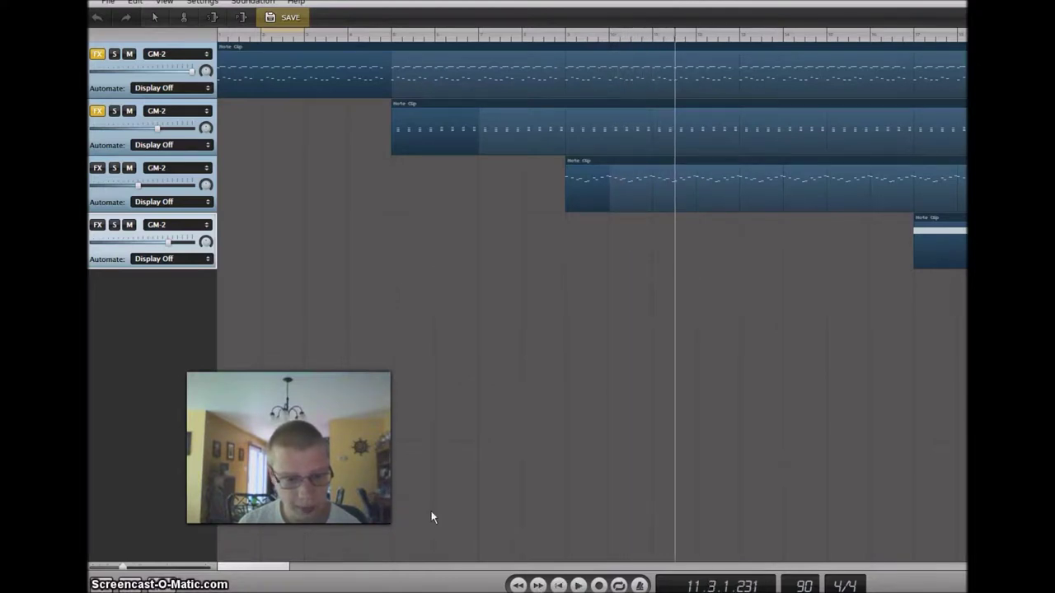
left_click_drag(300, 568, 317, 570)
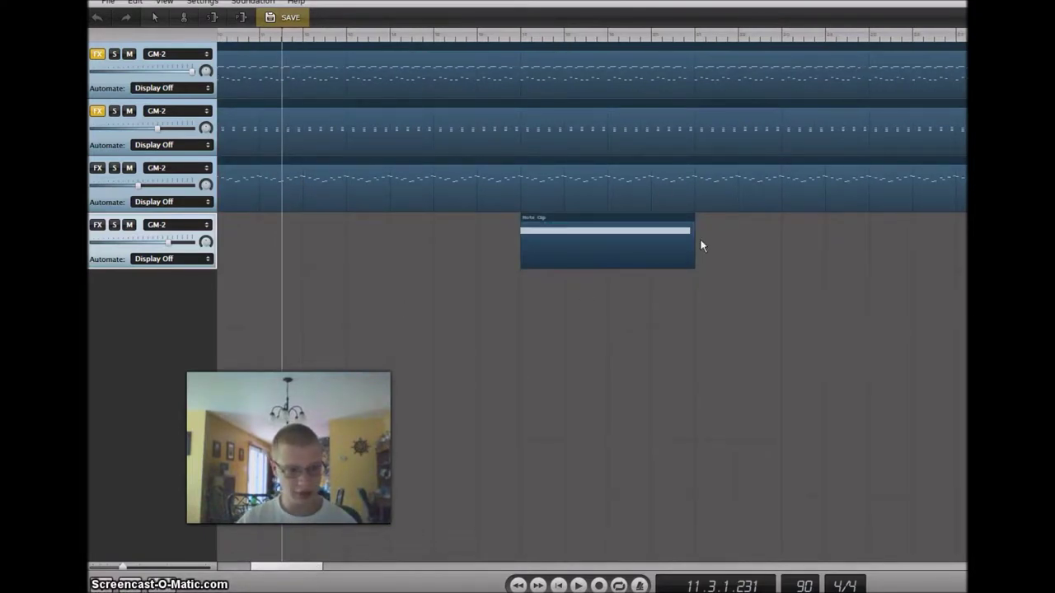
mouse_move(315, 570)
left_mouse_down()
mouse_move(467, 571)
mouse_move(300, 580)
left_mouse_up()
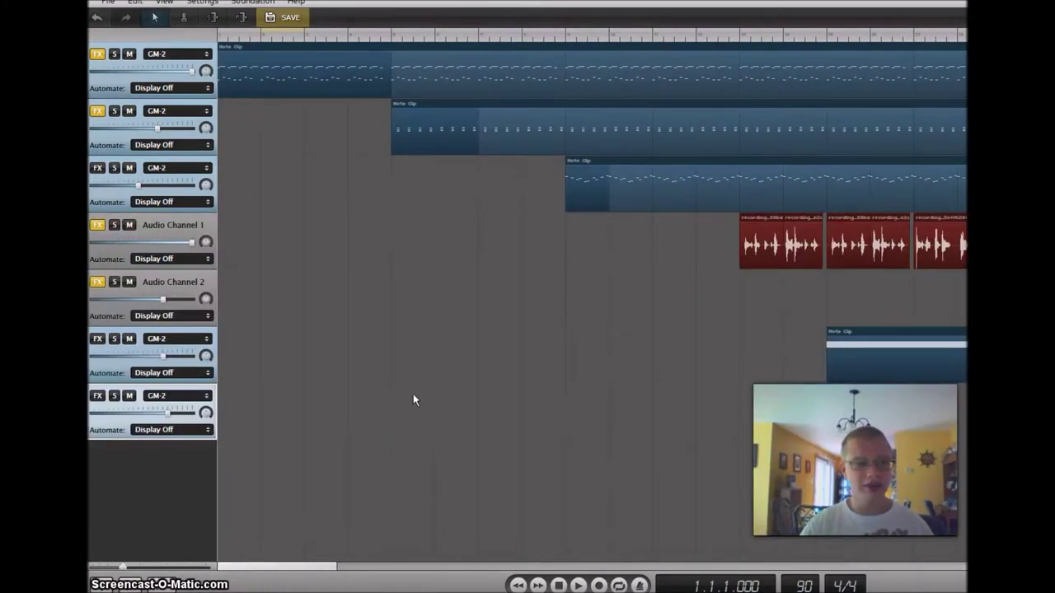
Play the song with its vocal recordings from start to end, following the playhead, and stop playback after the last recording.
left_click(578, 585)
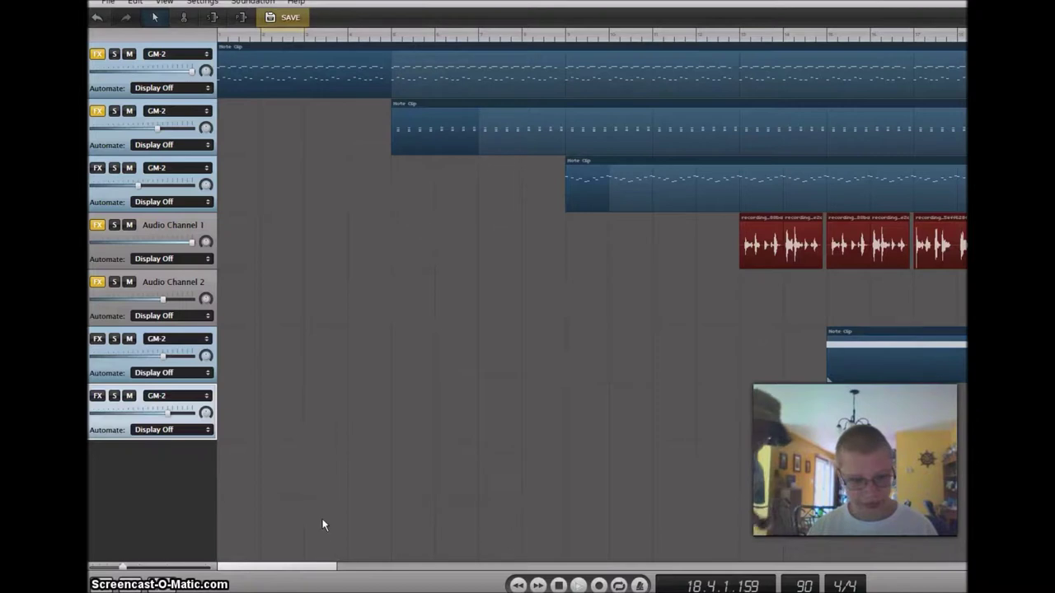
left_click_drag(322, 568, 414, 567)
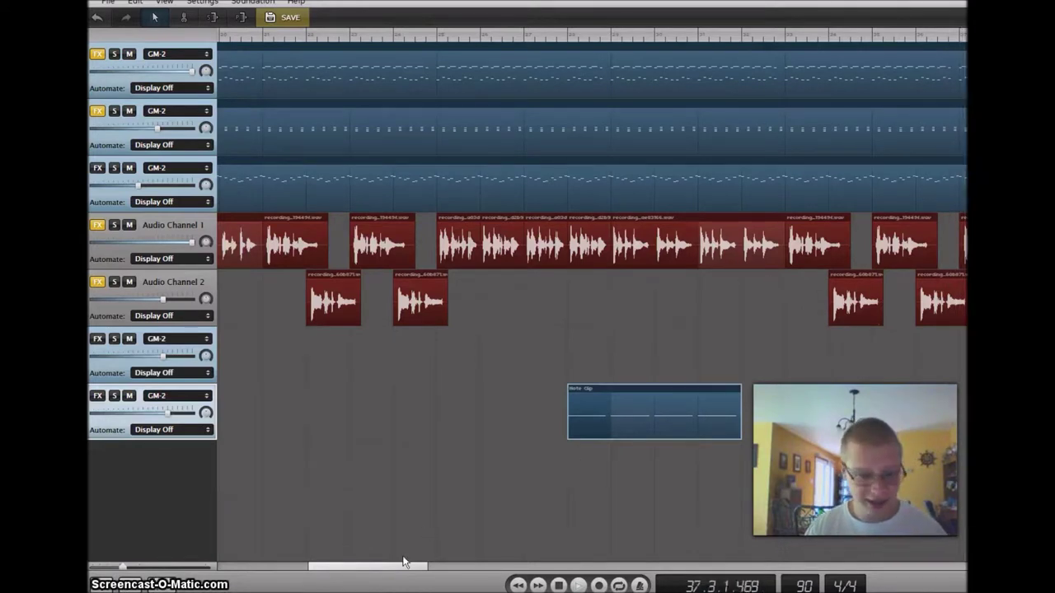
left_click_drag(419, 569, 490, 568)
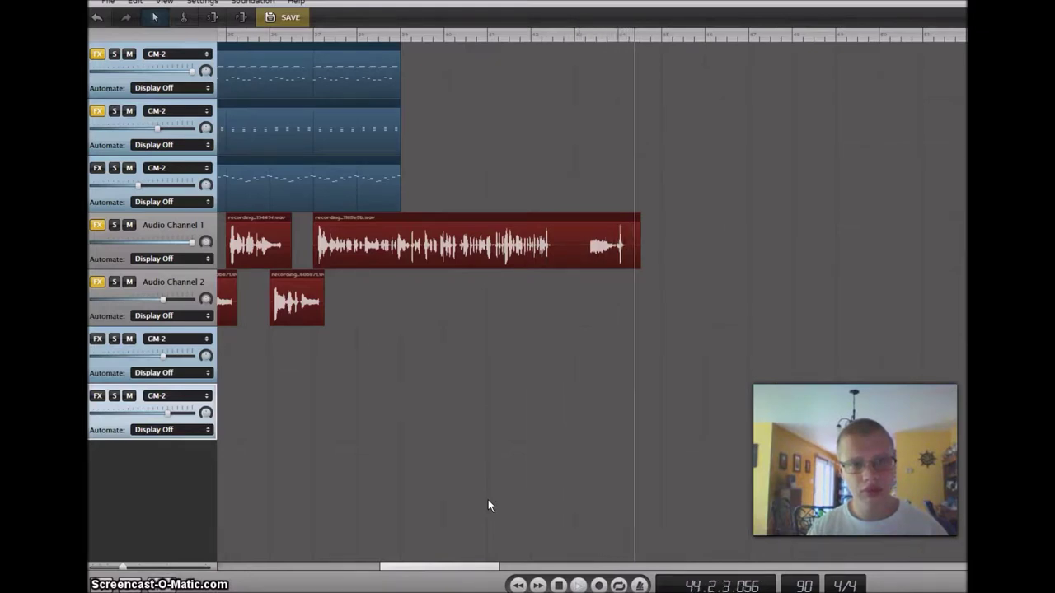
left_click(579, 584)
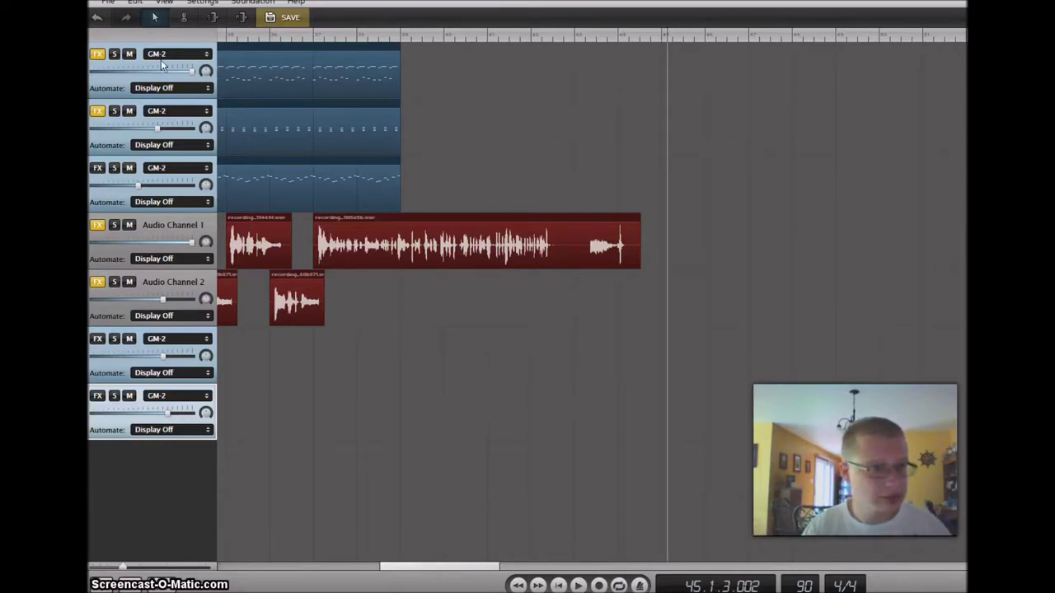
Export the song as a .wav file in the Roomie folder with a name beginning "I'm", and leave the editor page without saving.
left_click(108, 3)
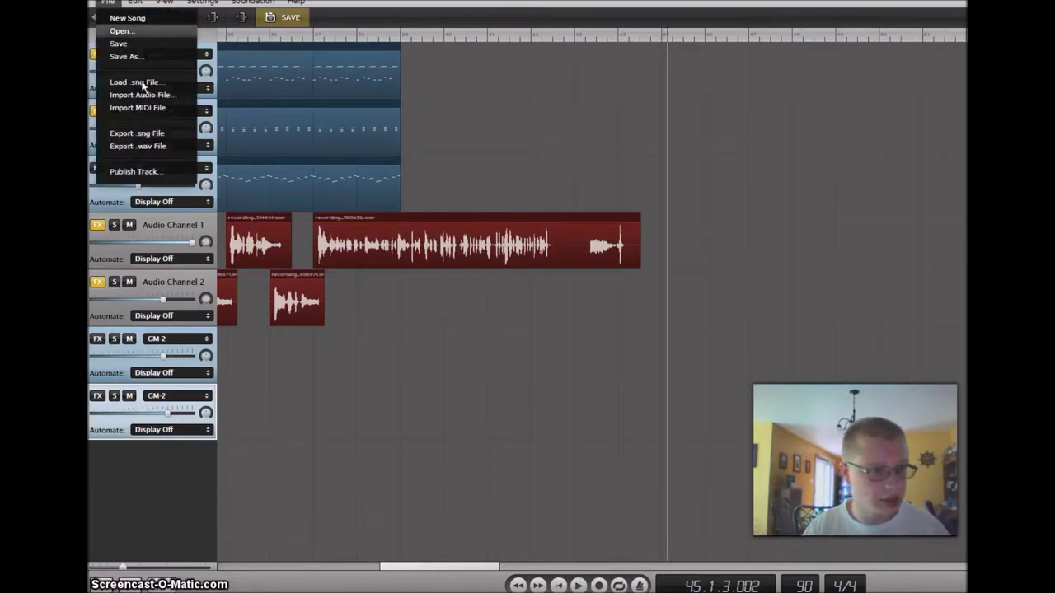
left_click(142, 147)
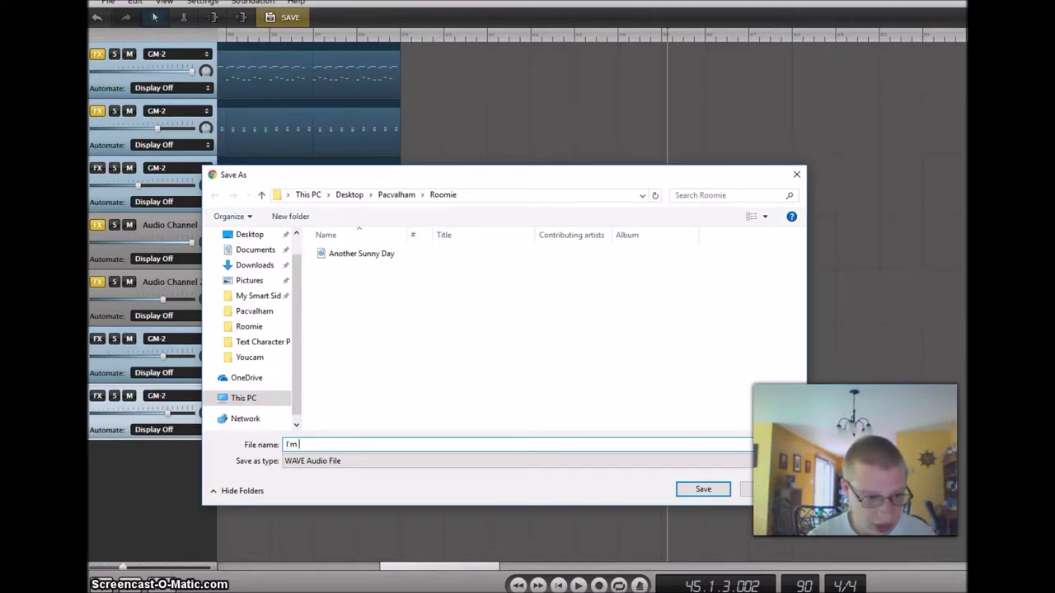
type("of Fe")
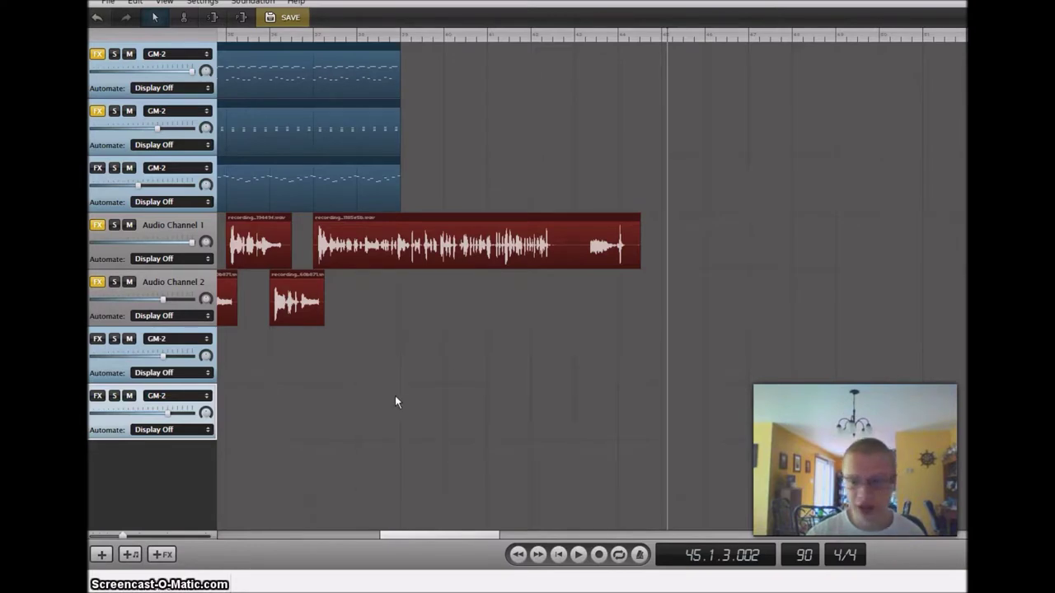
key("ctrl+w")
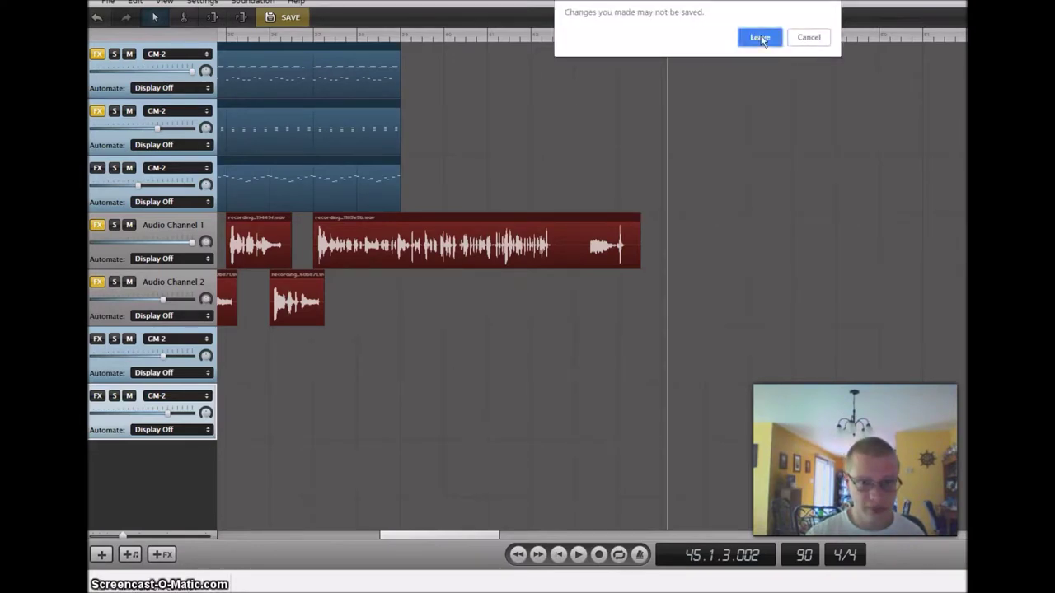
left_click(760, 37)
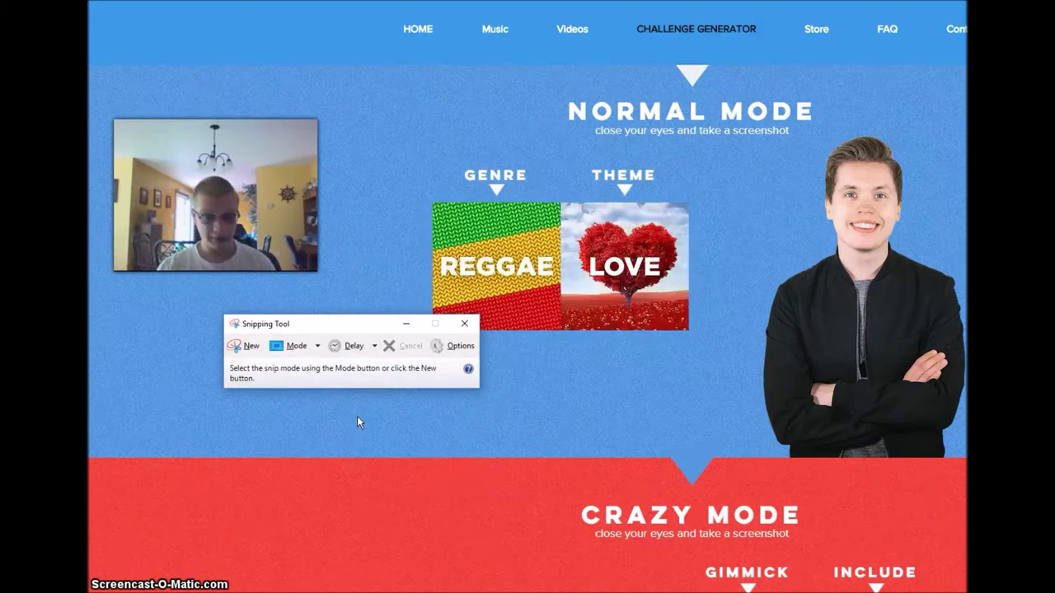
Draw a random Normal Mode genre and theme pairing by freezing the challenge generator with a rectangular snip, and cancel the snip.
scroll(357, 417, "down", 3)
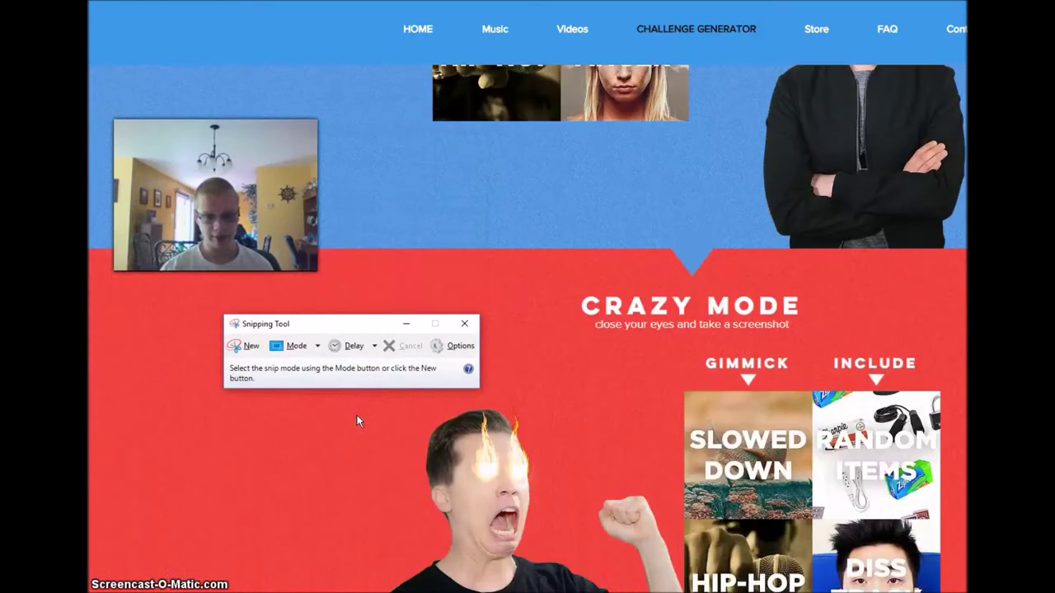
scroll(358, 420, "down", 1)
scroll(359, 420, "up", 4)
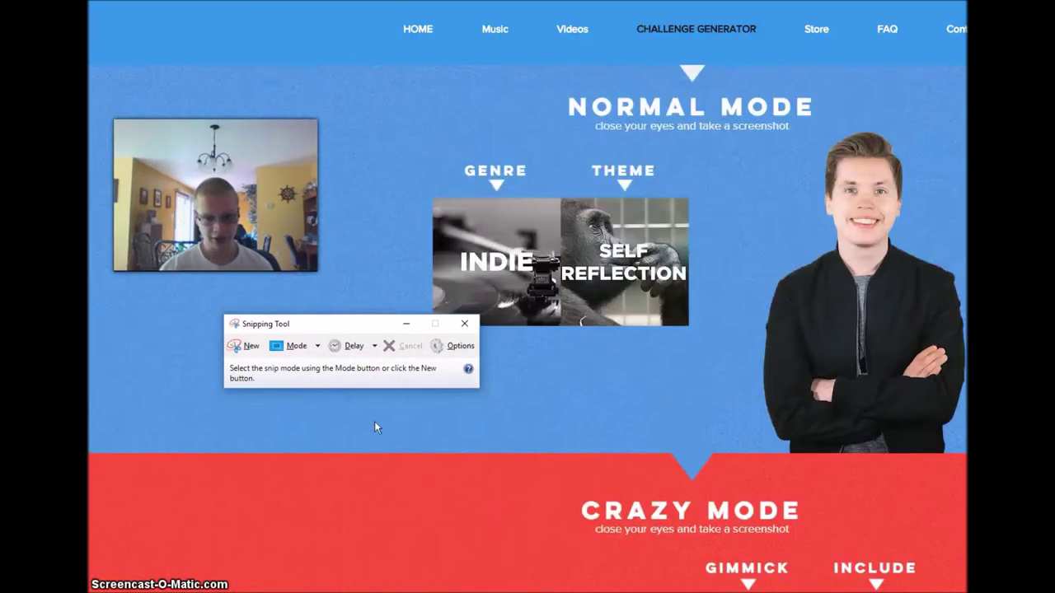
scroll(454, 503, "up", 1)
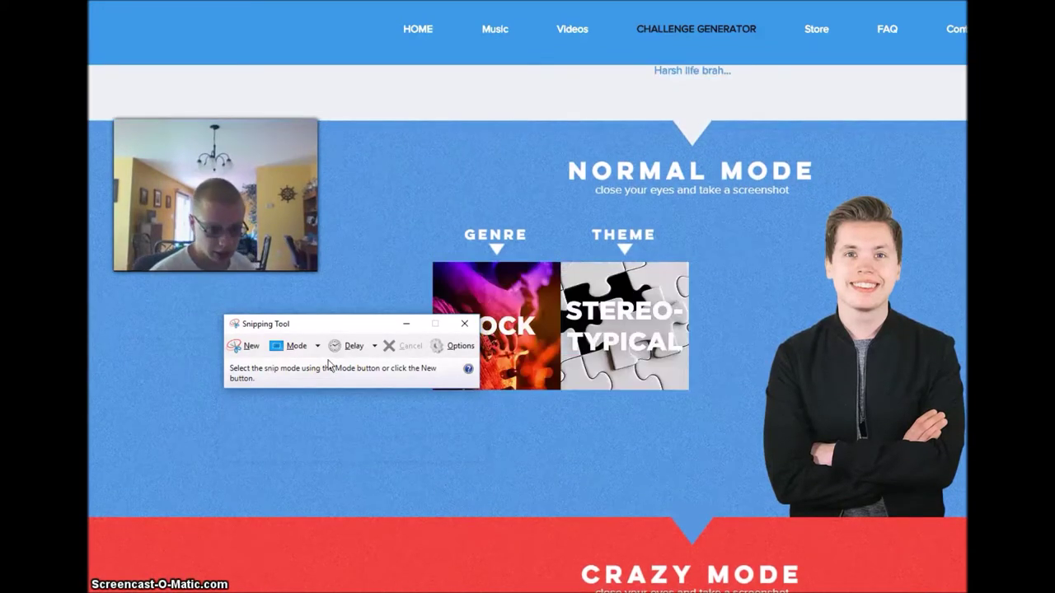
left_click(317, 345)
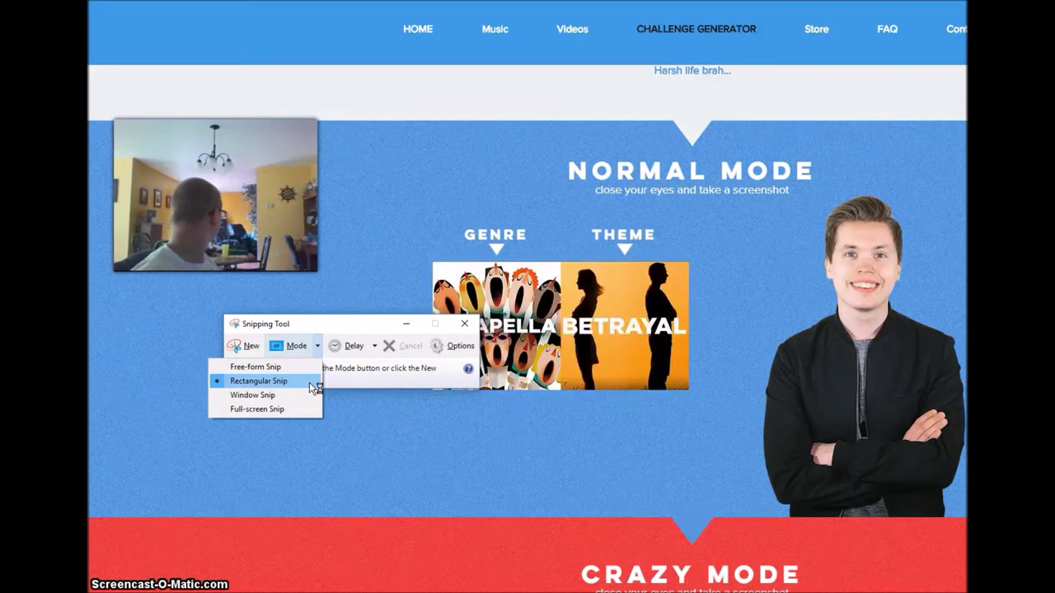
left_click(311, 382)
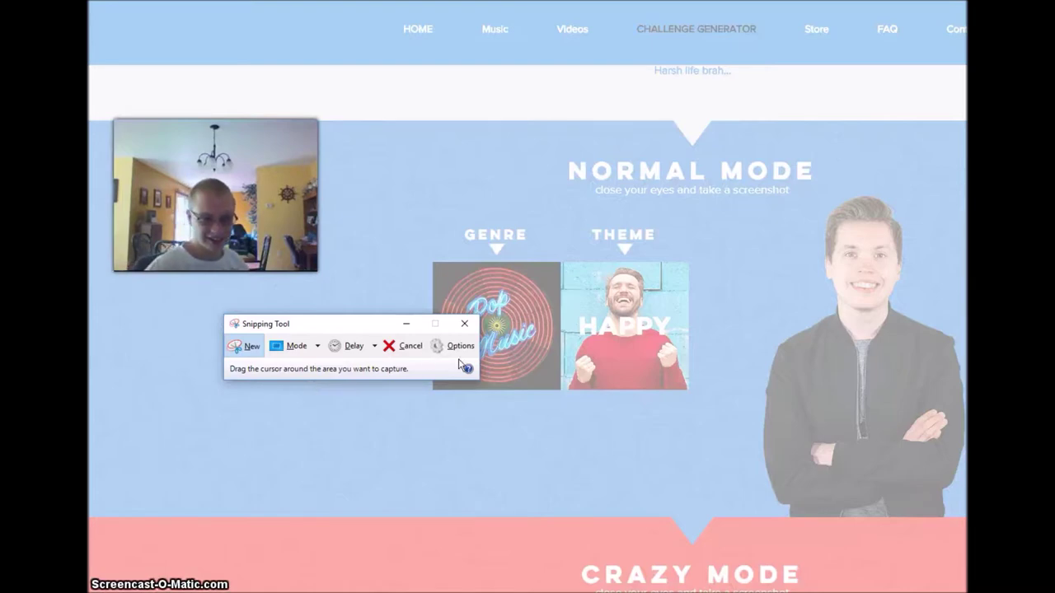
left_click(417, 350)
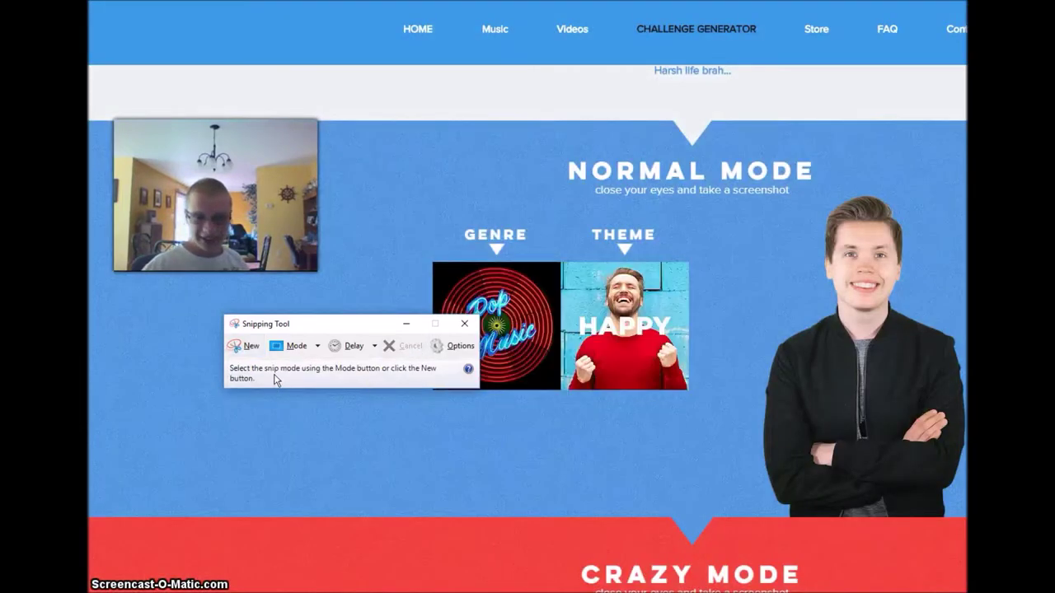
Draw another Normal Mode genre and theme pairing with a rectangular snip and close the Snipping Tool.
left_click(316, 347)
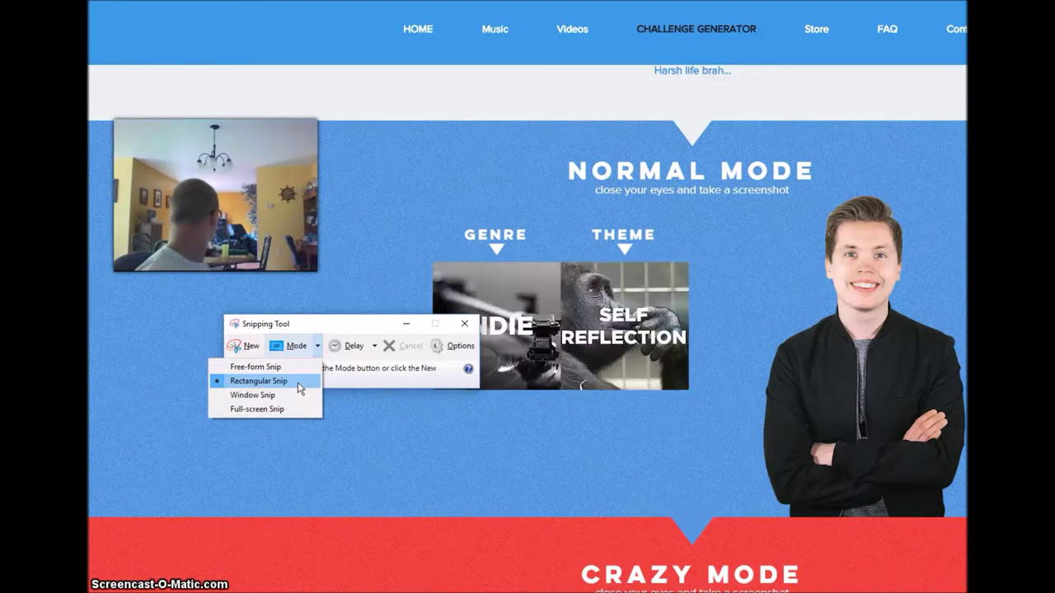
left_click(299, 384)
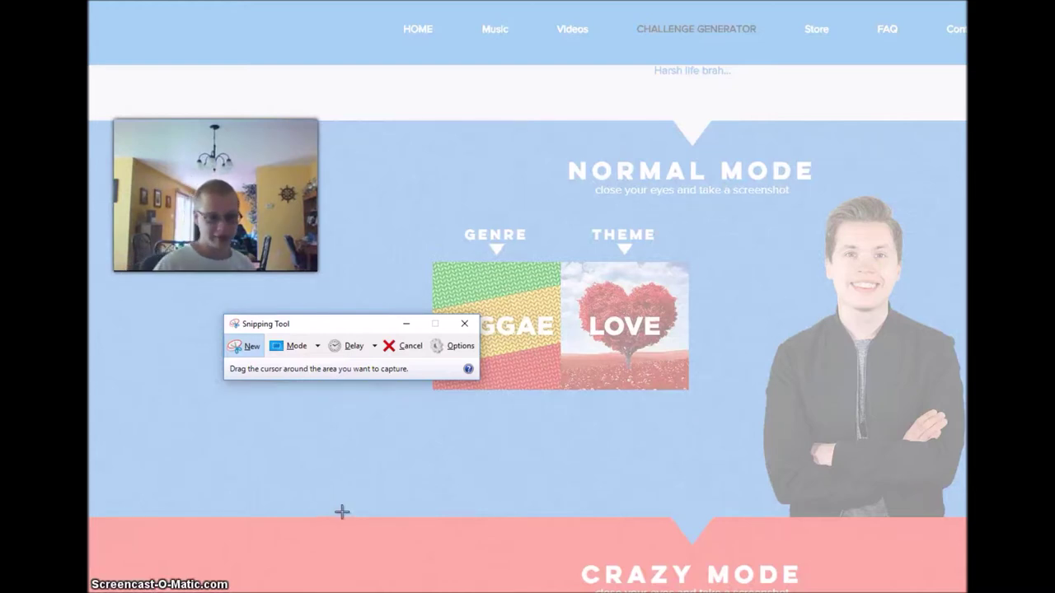
left_click(467, 326)
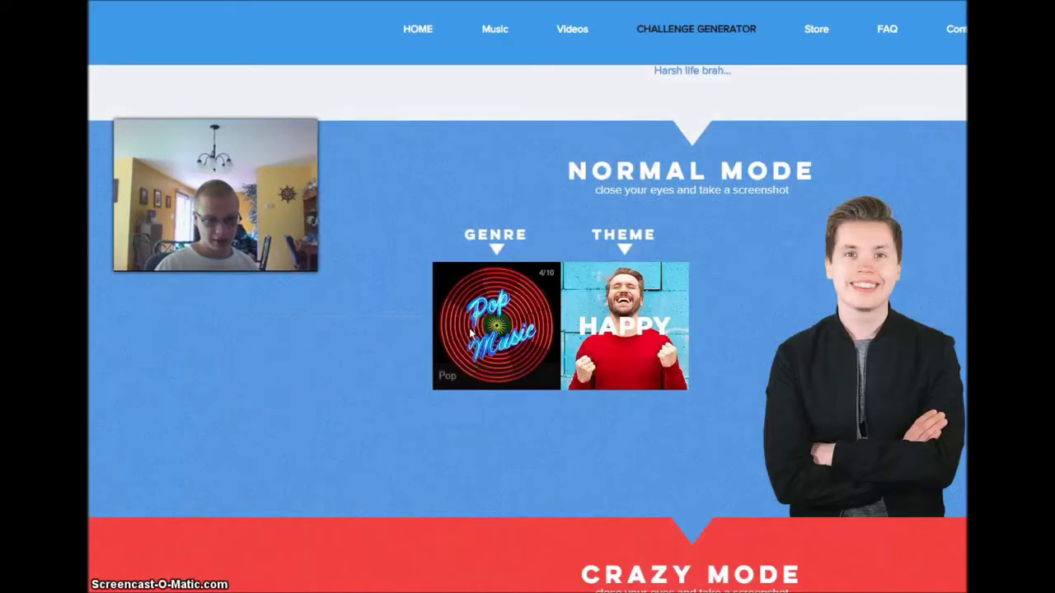
Search the web for a term beginning with "cho" in a new browser tab.
key("ctrl+t")
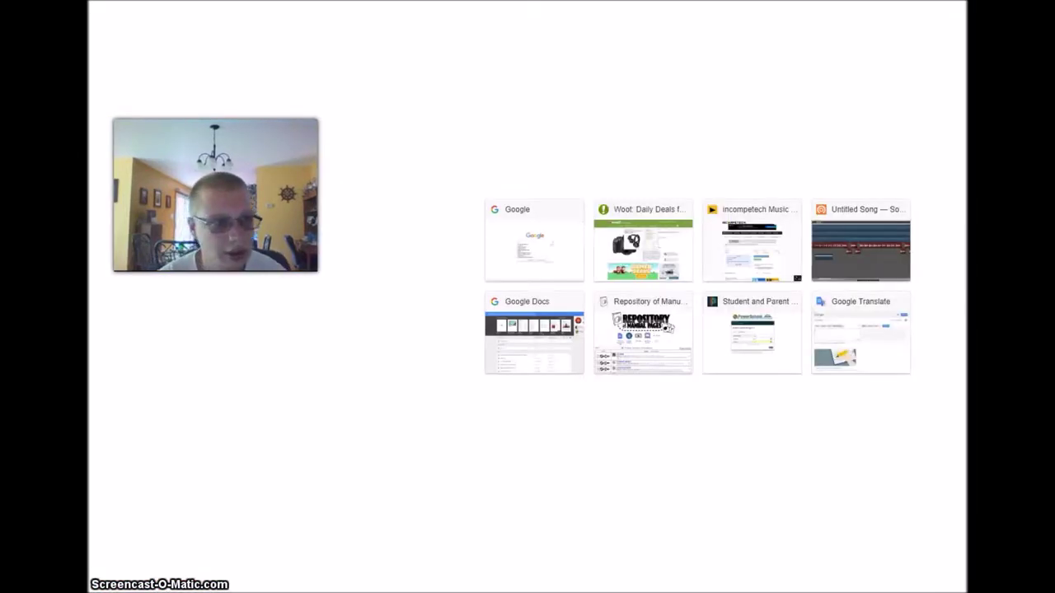
type("cho")
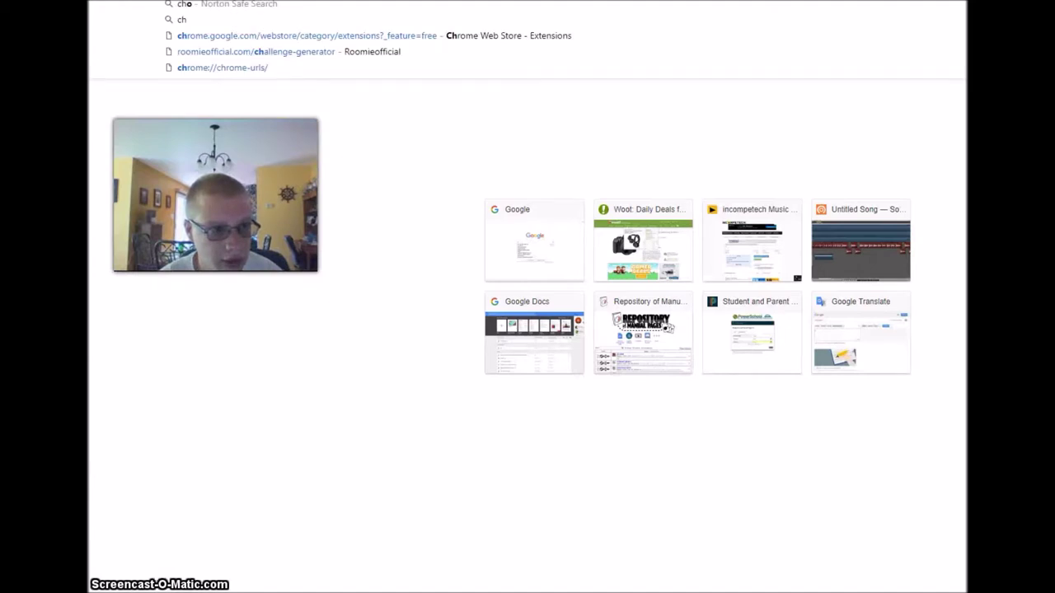
key("Return")
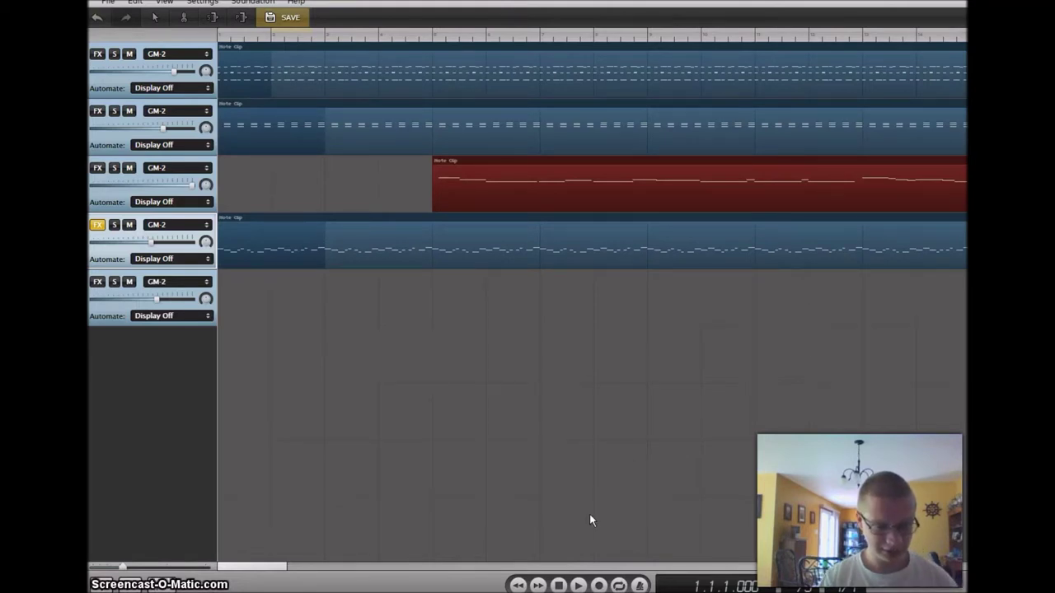
Play the five-track song from the first bar and follow the playhead through its later sections.
left_click(579, 585)
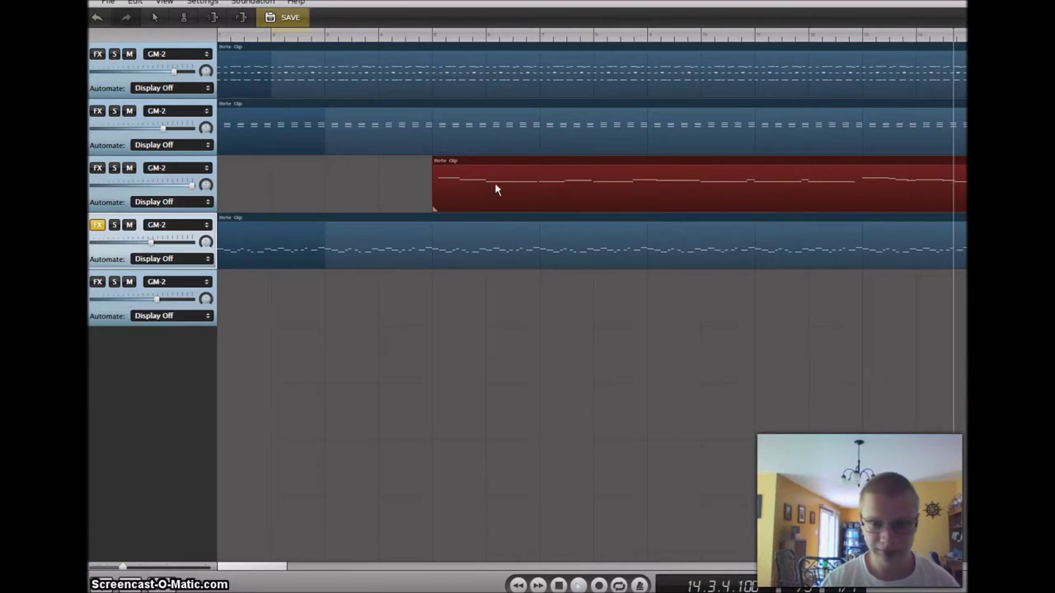
left_click_drag(270, 569, 317, 569)
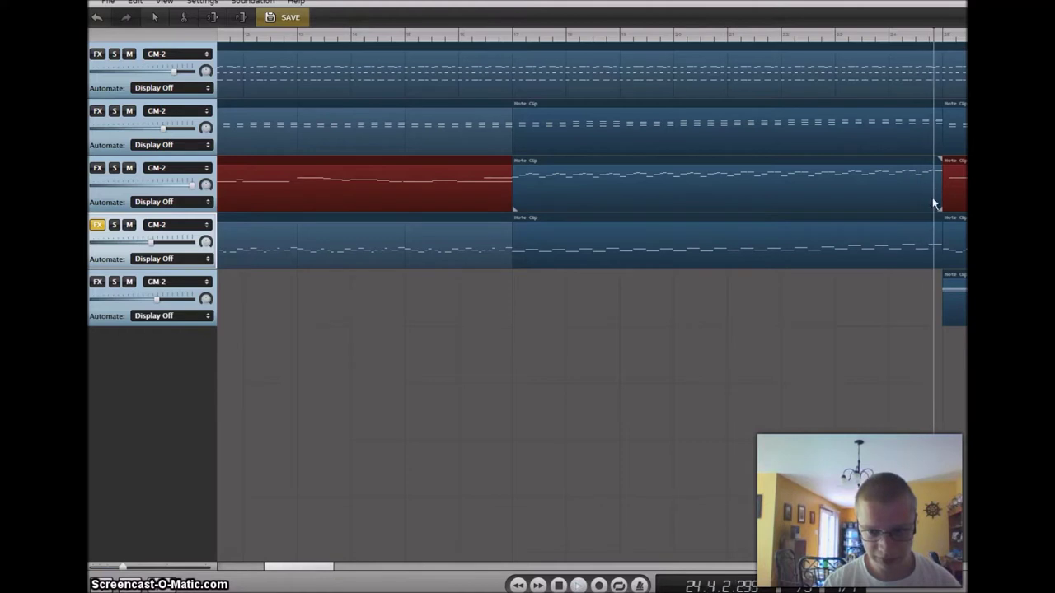
left_click_drag(316, 568, 381, 572)
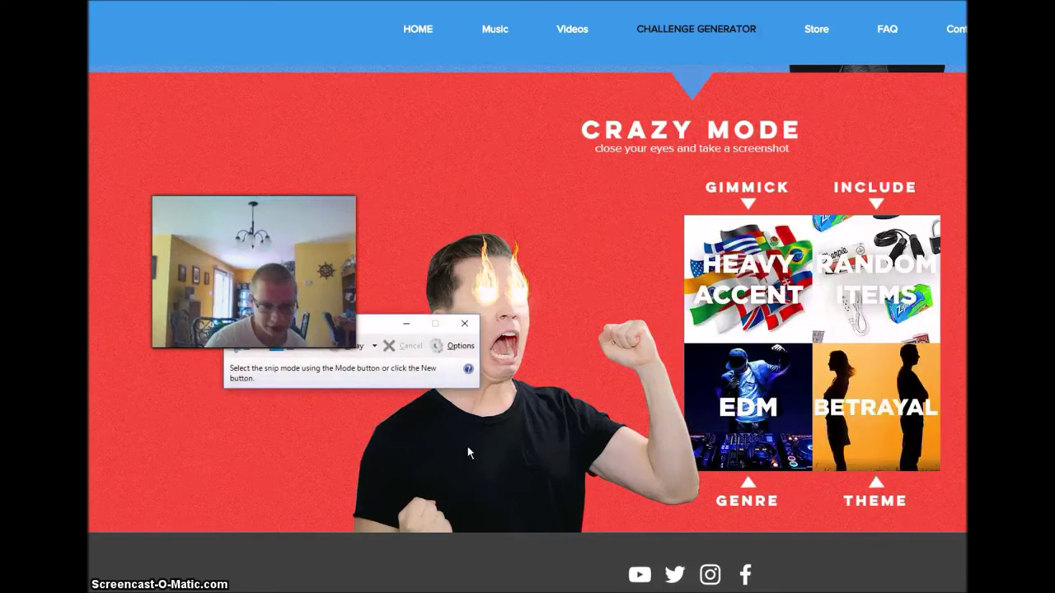
Draw a random Crazy Mode combination by freezing the generator with a rectangular snip, cancel it, and draw another one.
left_click(309, 346)
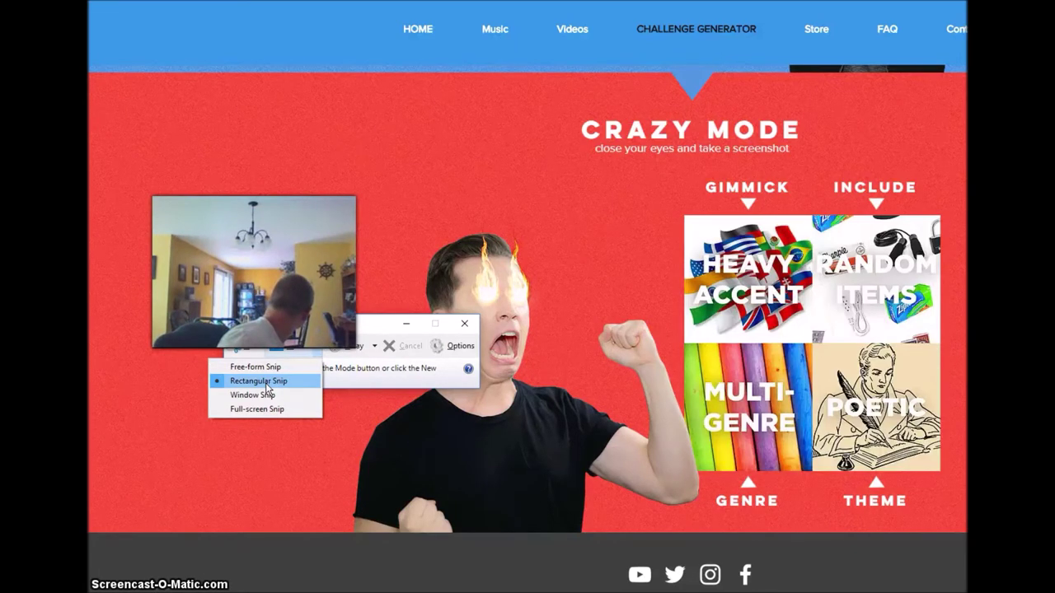
left_click(265, 382)
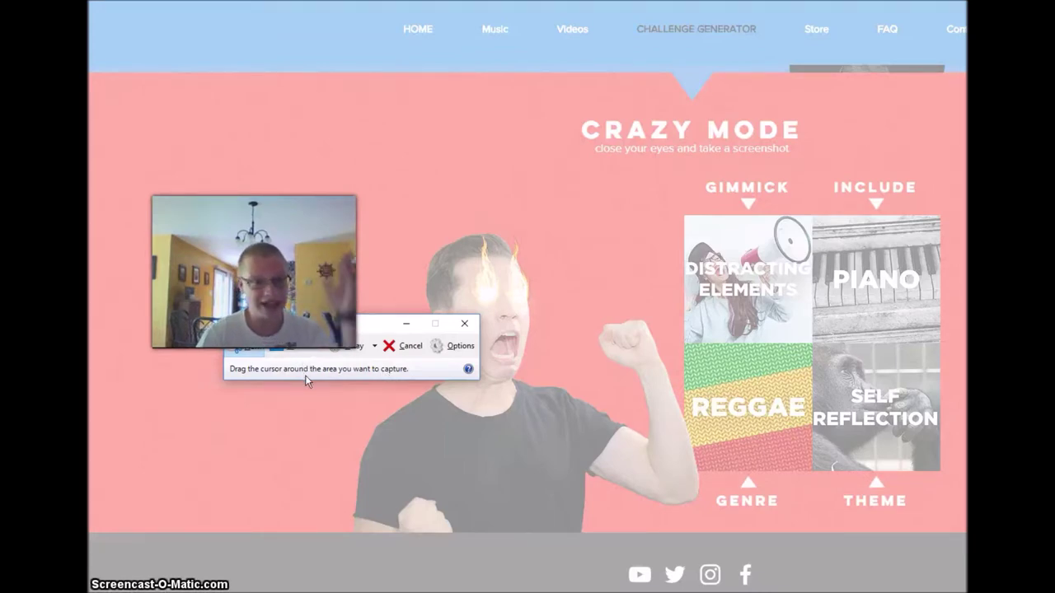
left_click(399, 346)
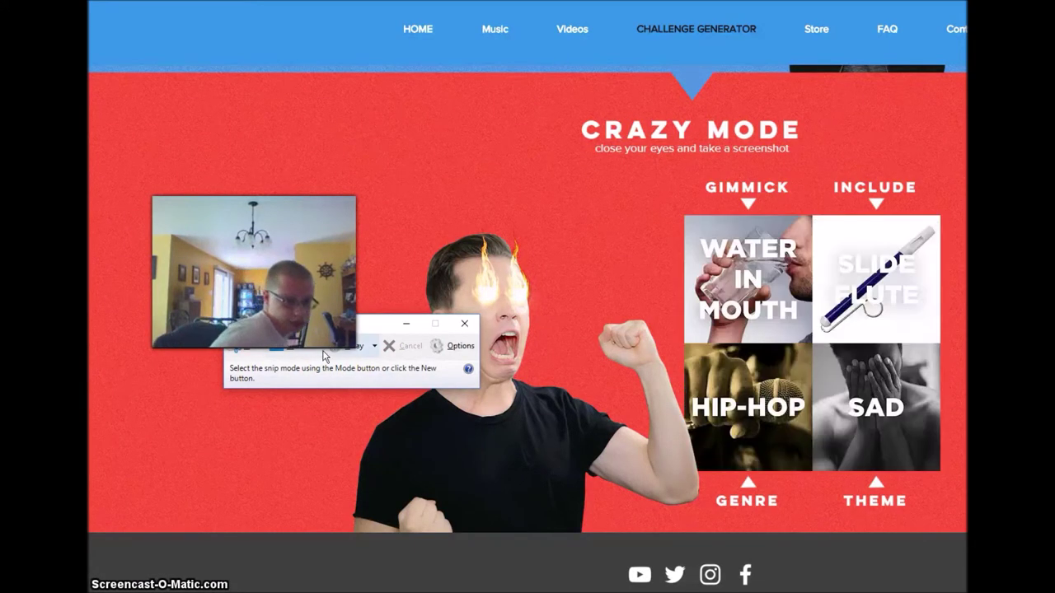
left_click(321, 349)
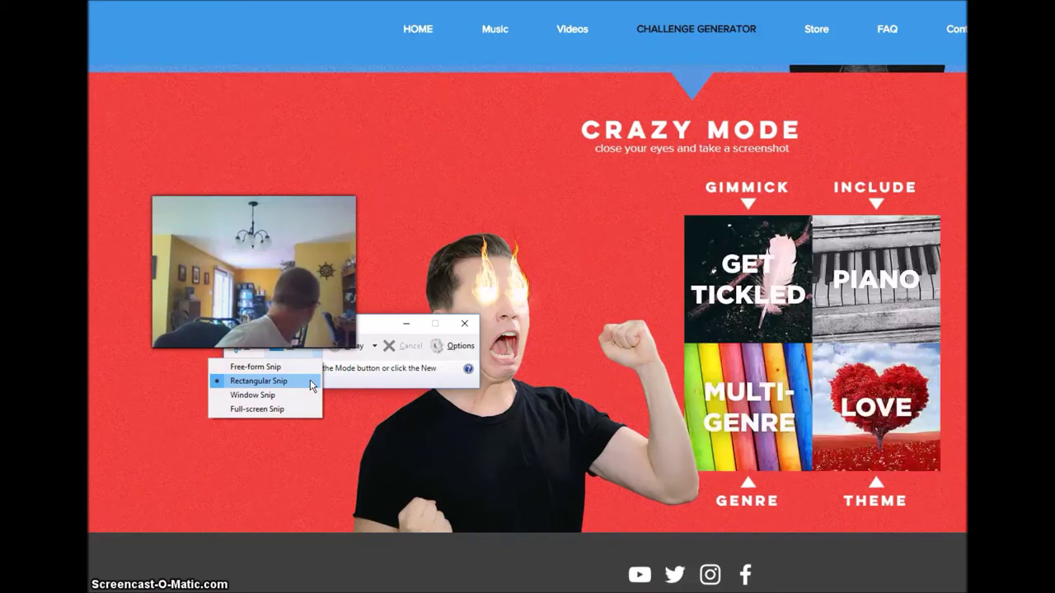
left_click(310, 380)
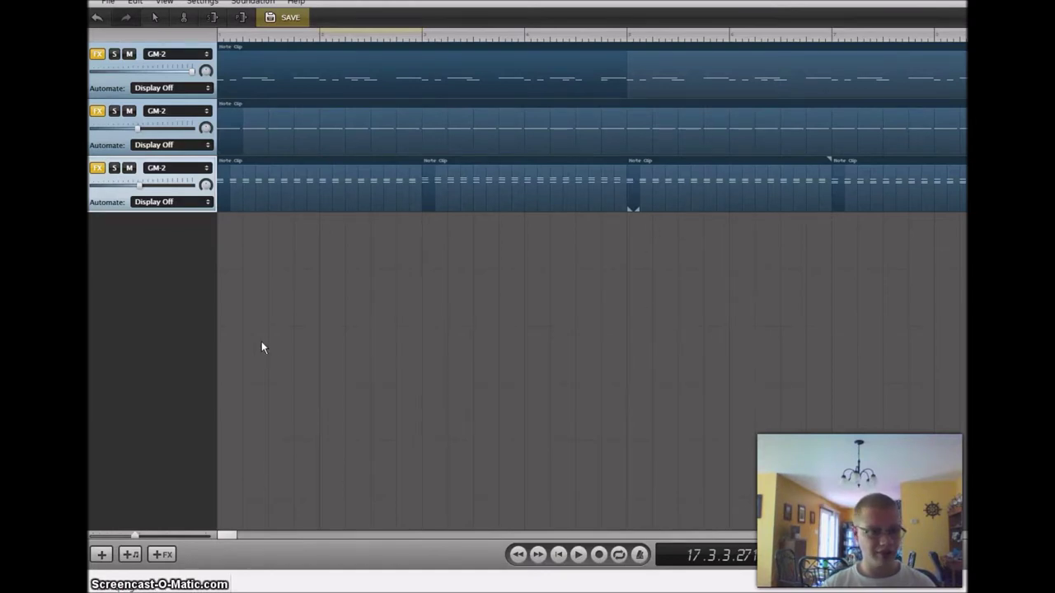
Inspect the Distortion and Compressor effect settings on the third track of the three-track song.
left_click_drag(230, 537, 237, 535)
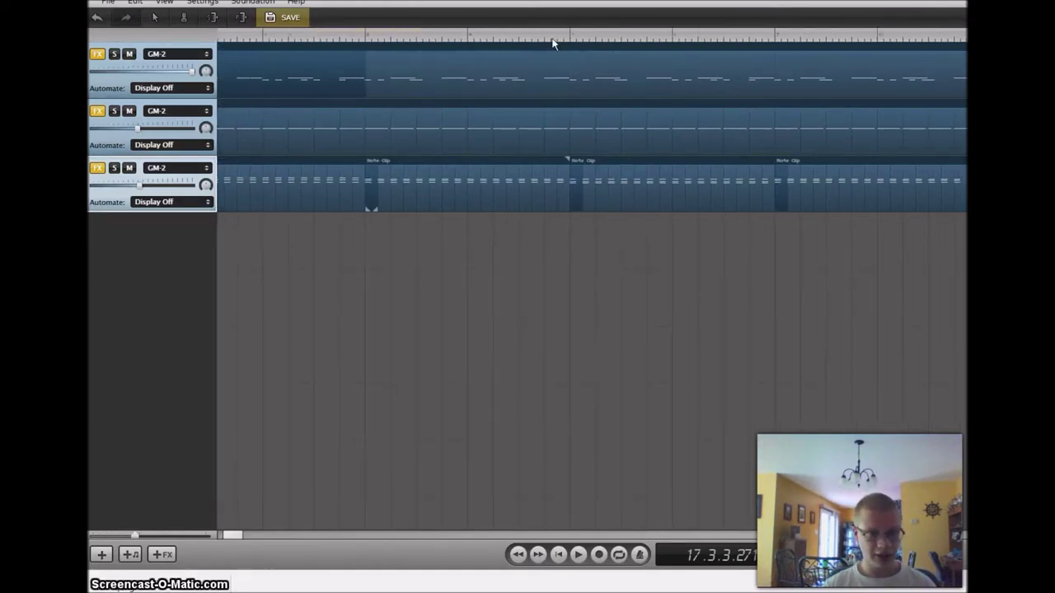
left_click_drag(270, 536, 182, 552)
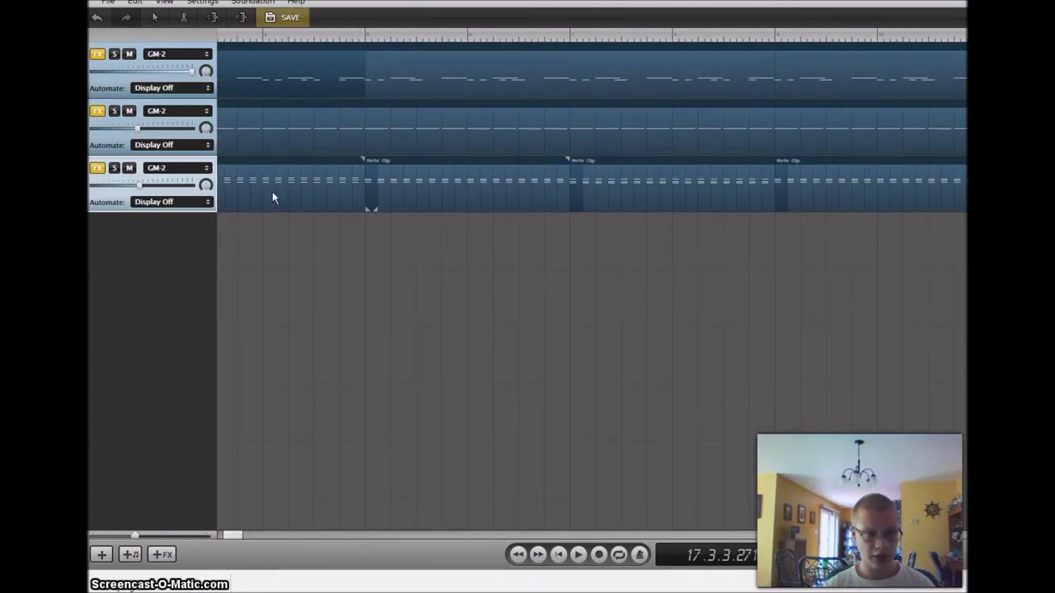
left_click(97, 169)
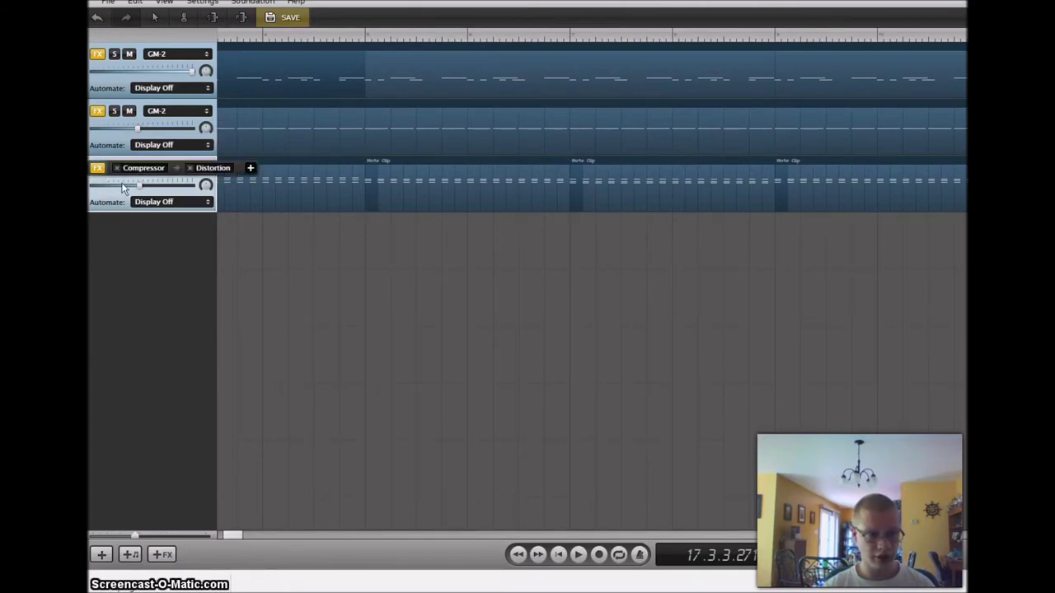
left_click(213, 168)
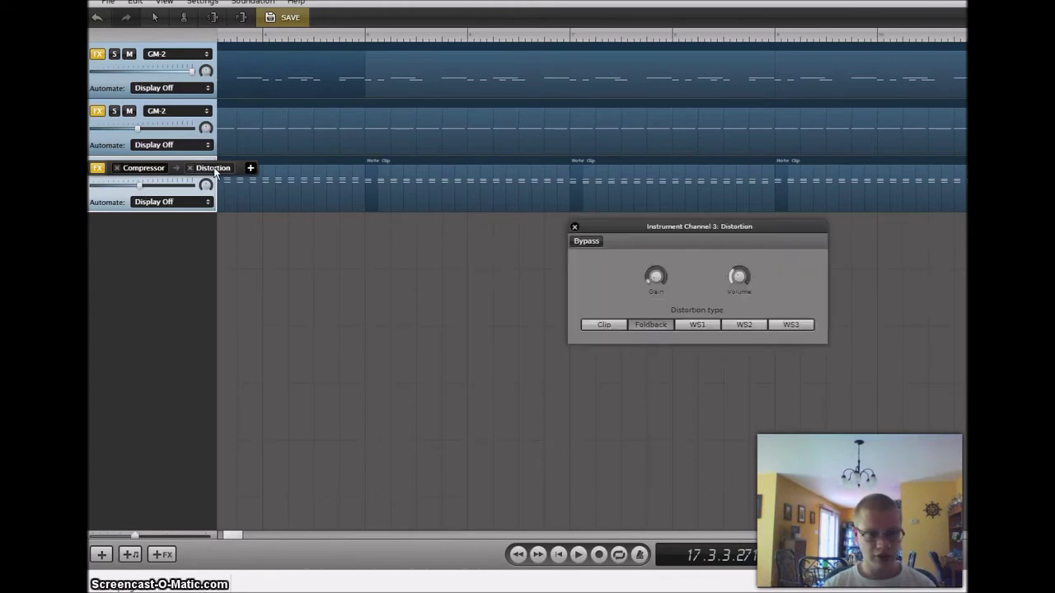
left_click(213, 168)
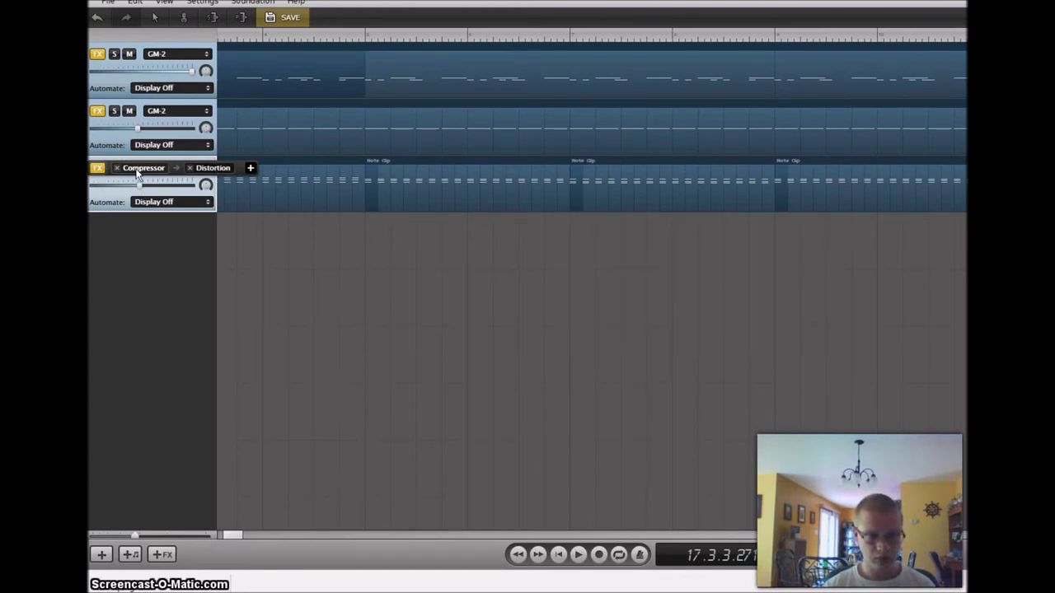
left_click(138, 170)
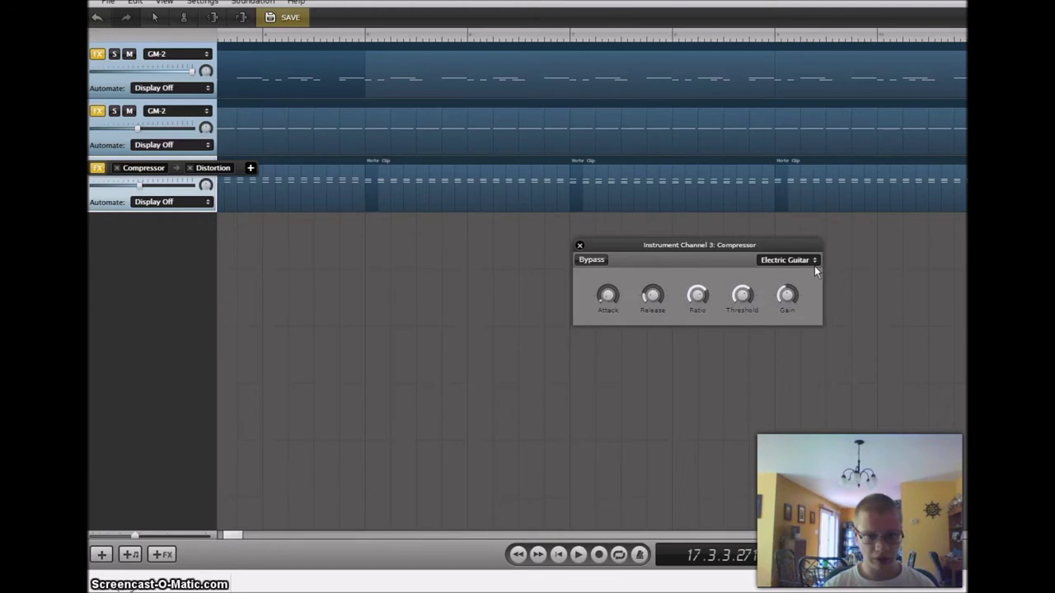
left_click(150, 168)
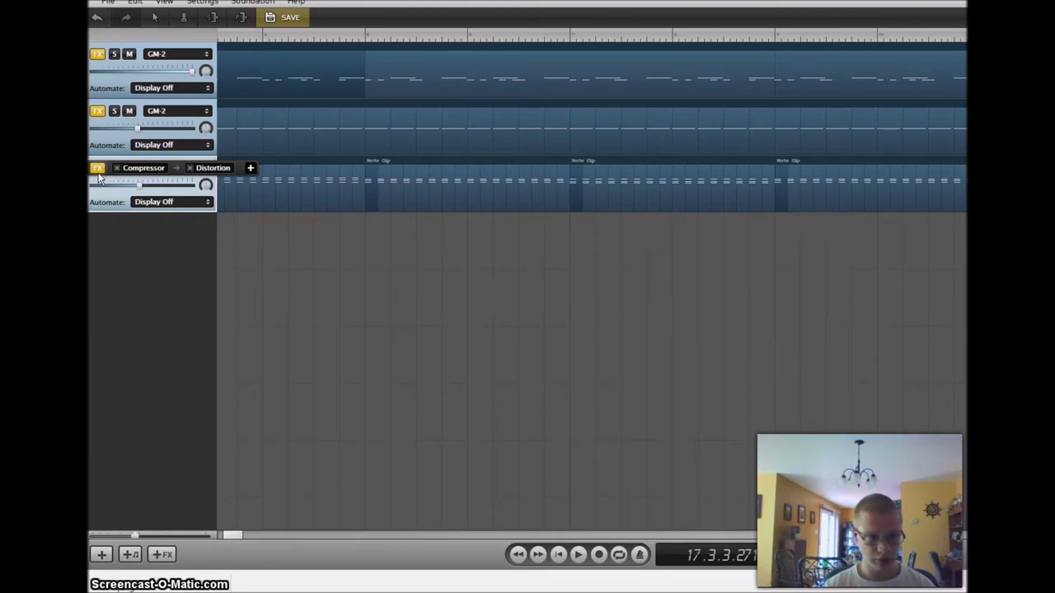
Play the three-track song from the first bar to its end and return the playhead to the start.
left_click(560, 555)
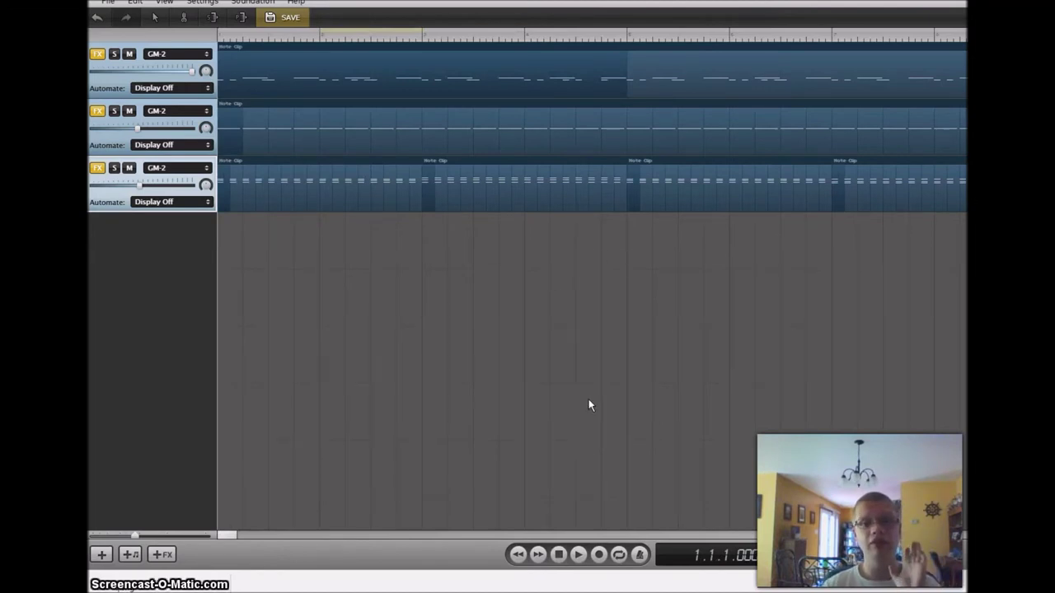
left_click(580, 555)
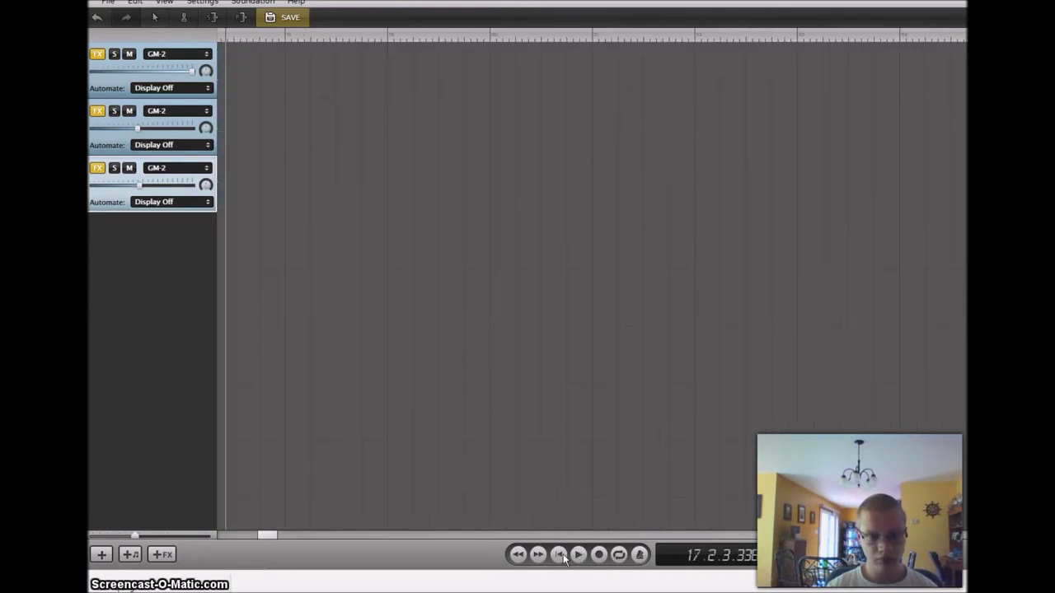
left_click(563, 556)
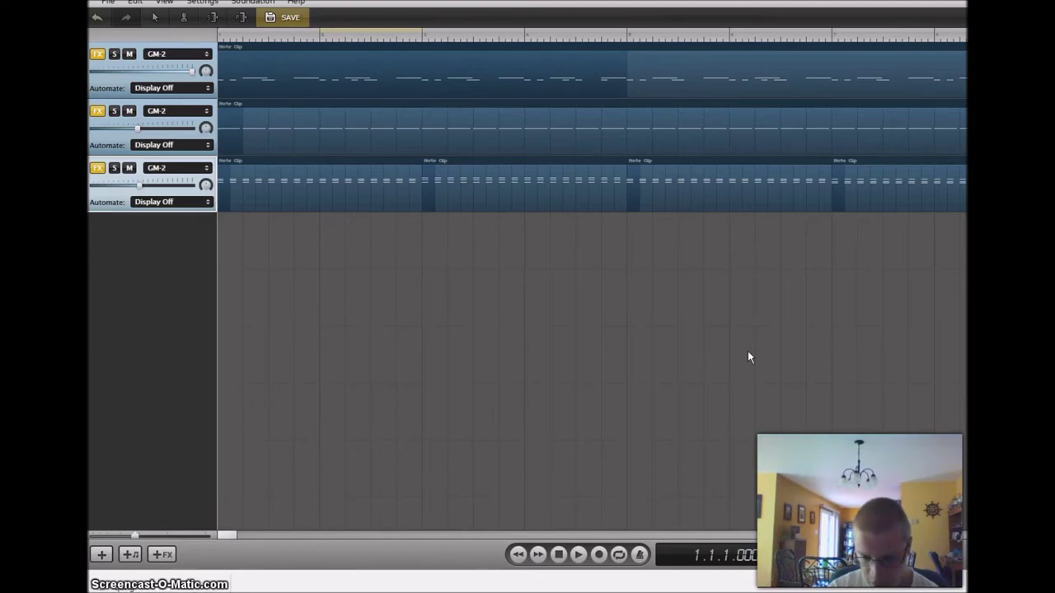
Play the song again with the timeline zoomed in, following the playhead through to the last clips.
scroll(747, 354, "up", 2)
left_click(579, 556)
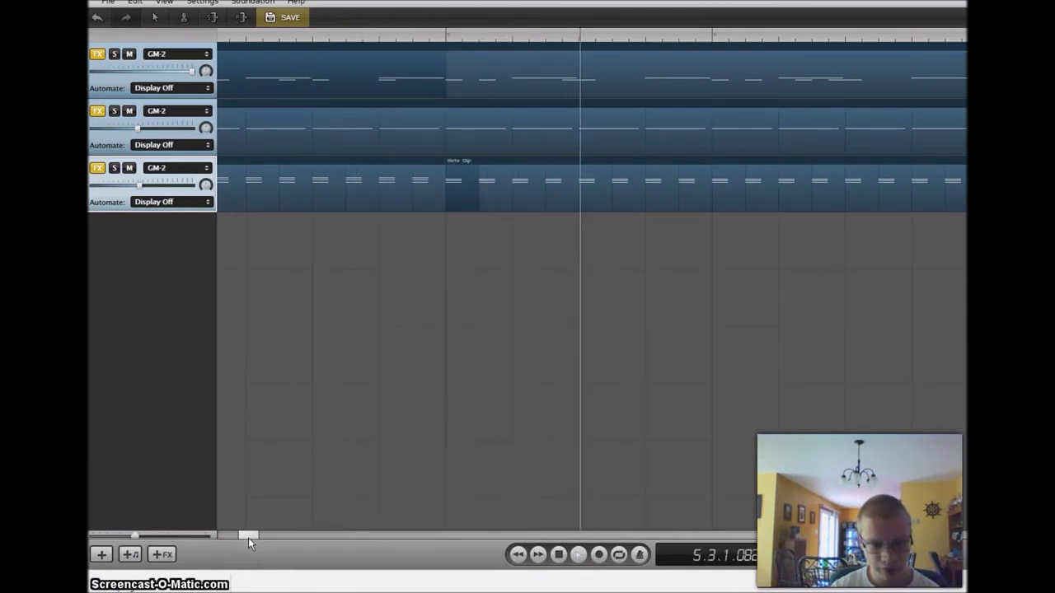
left_click_drag(251, 535, 267, 538)
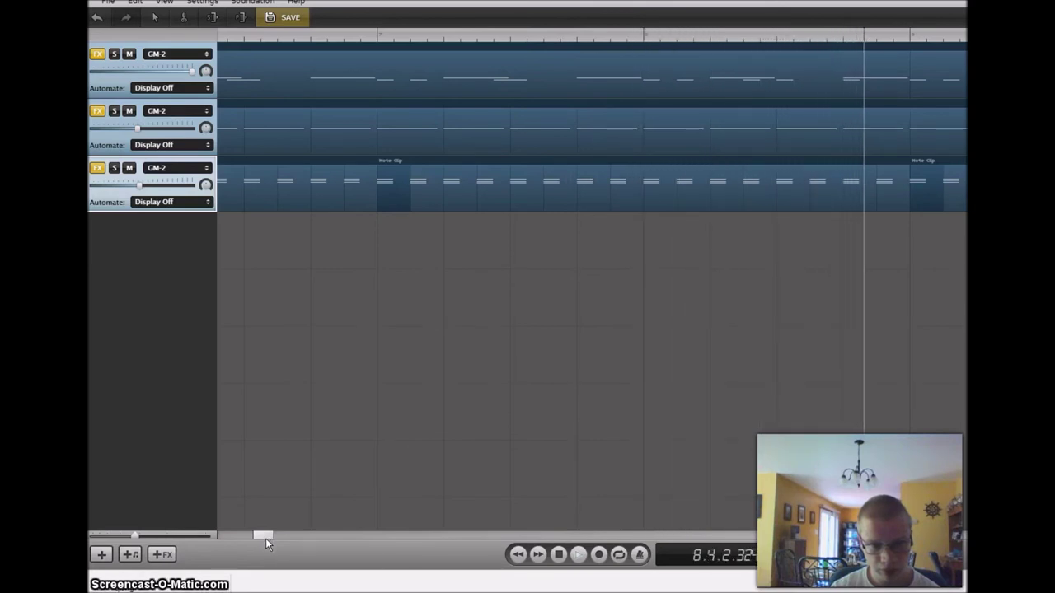
left_click_drag(266, 540, 288, 545)
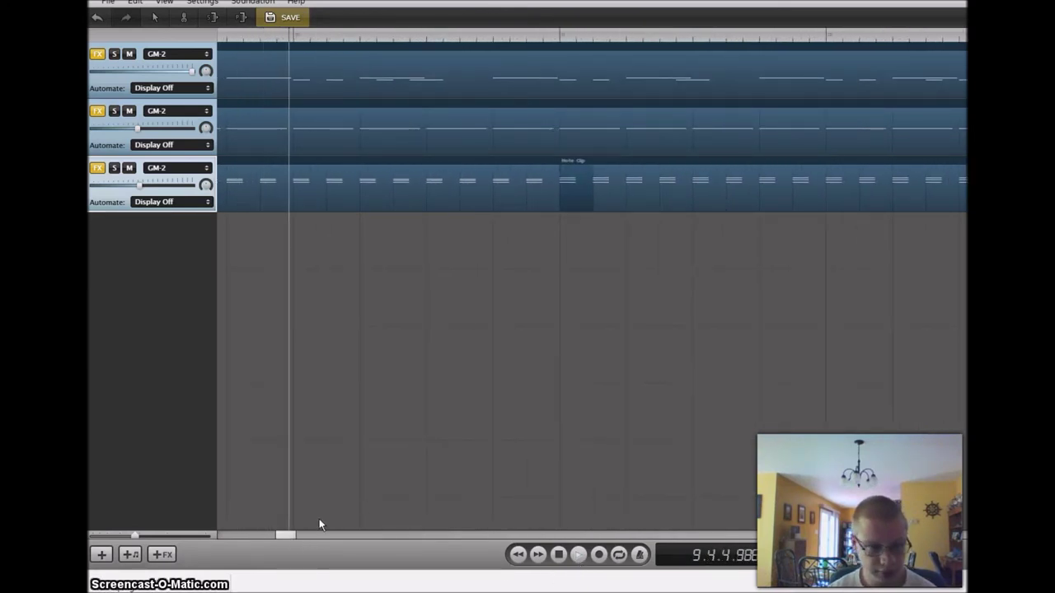
left_click_drag(288, 537, 309, 538)
left_click_drag(321, 543, 321, 541)
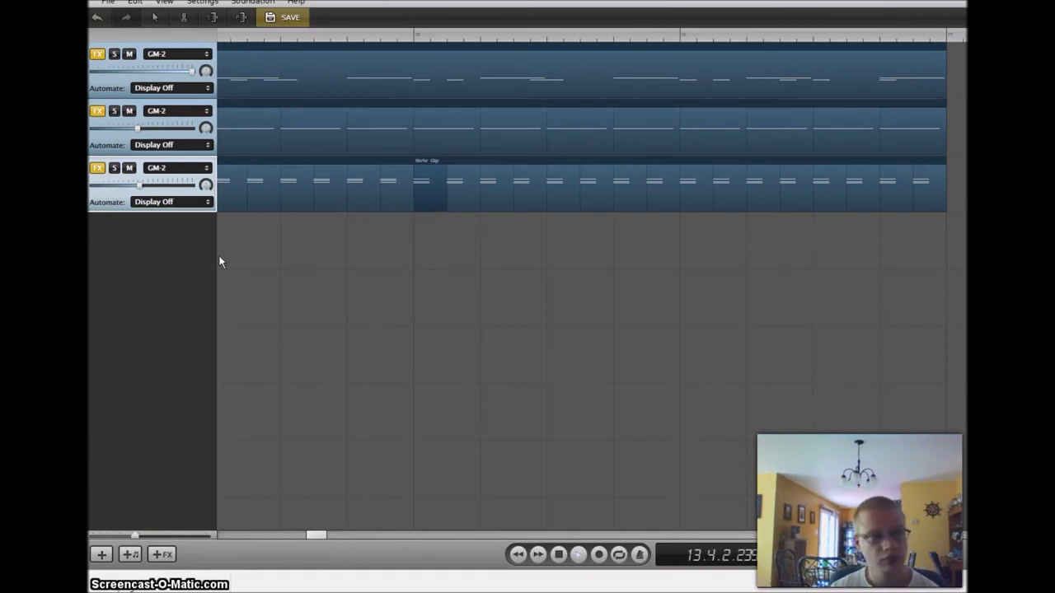
Export the song as a WAV file named "A Long Day of Fun" in the Roomie folder.
left_click(107, 8)
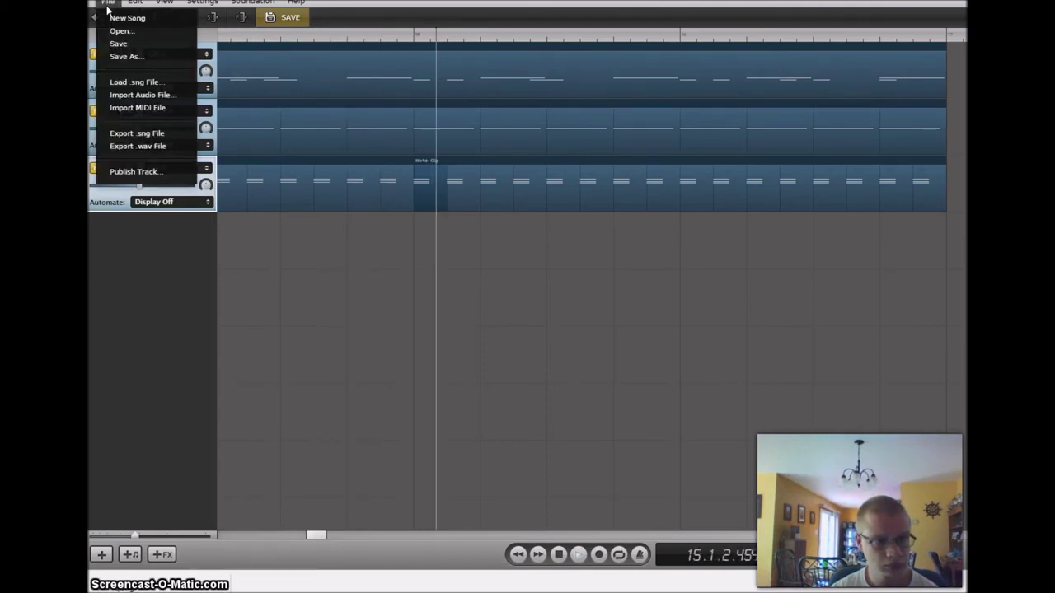
left_click(146, 147)
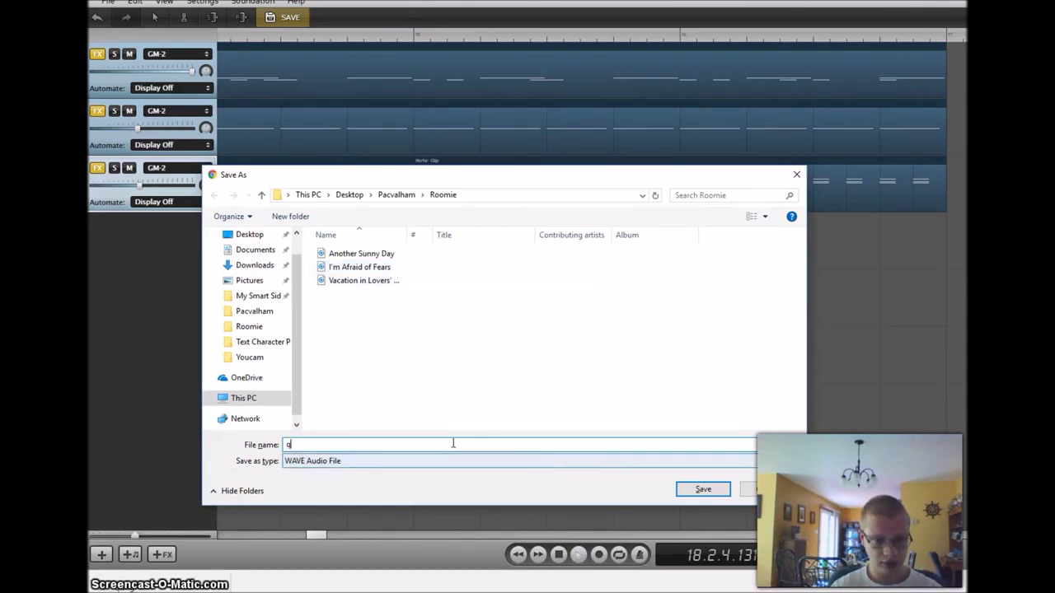
type("A lon")
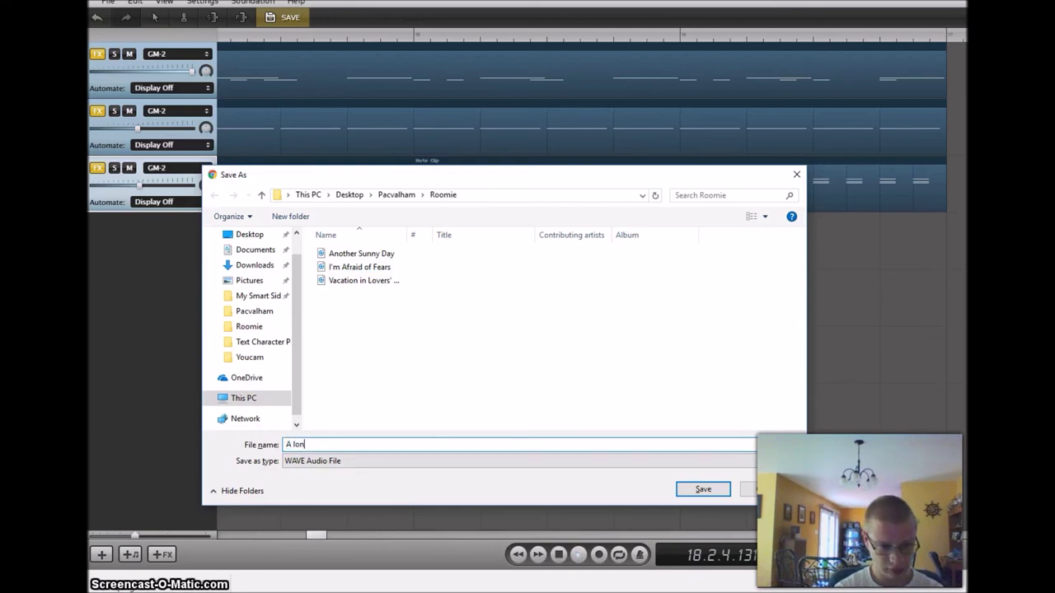
type("g Day of Fun")
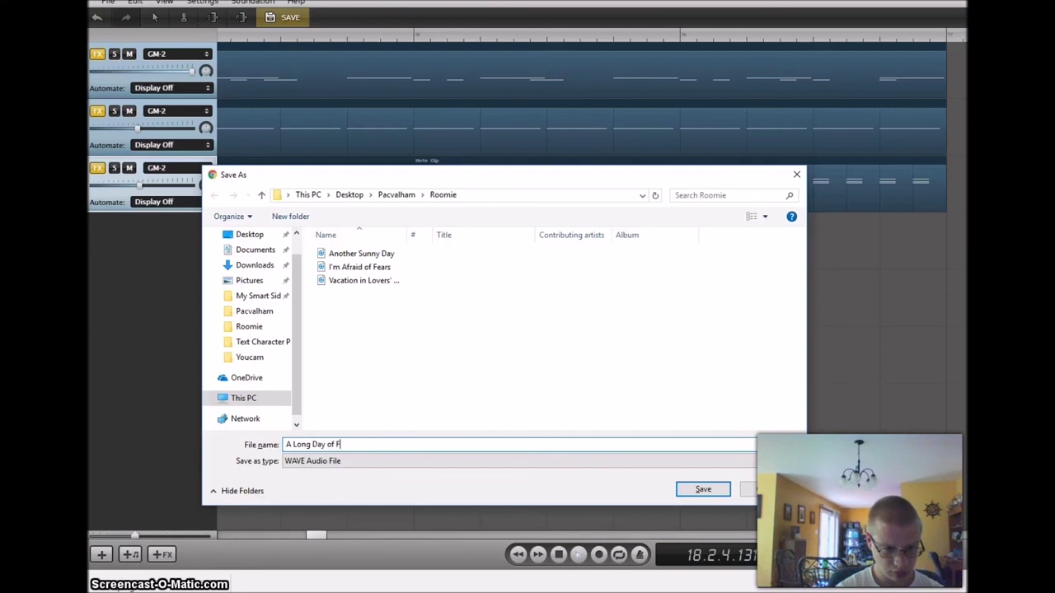
left_click(714, 490)
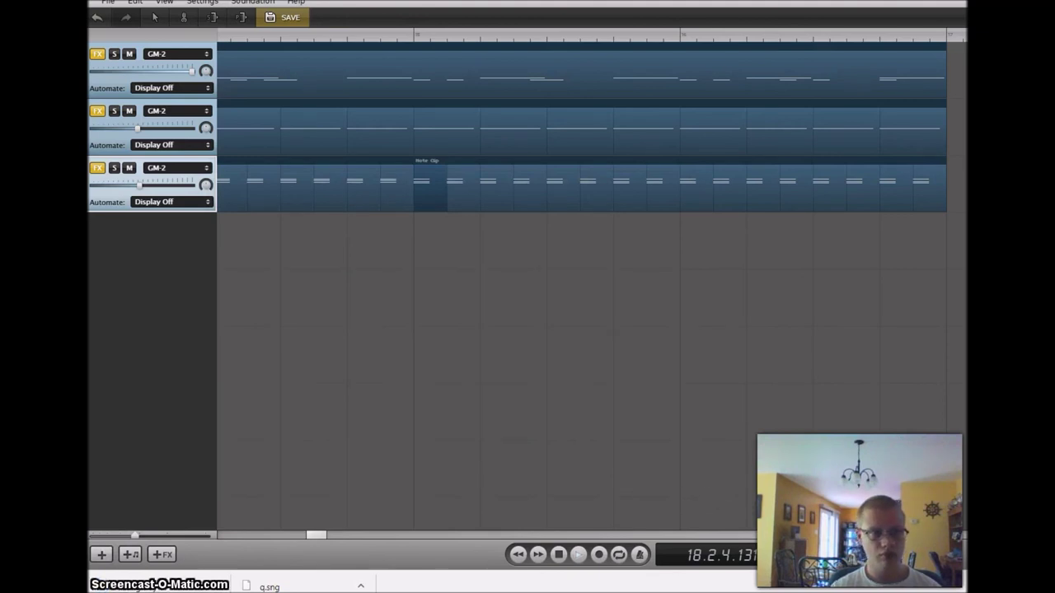
key("F5")
left_click(767, 39)
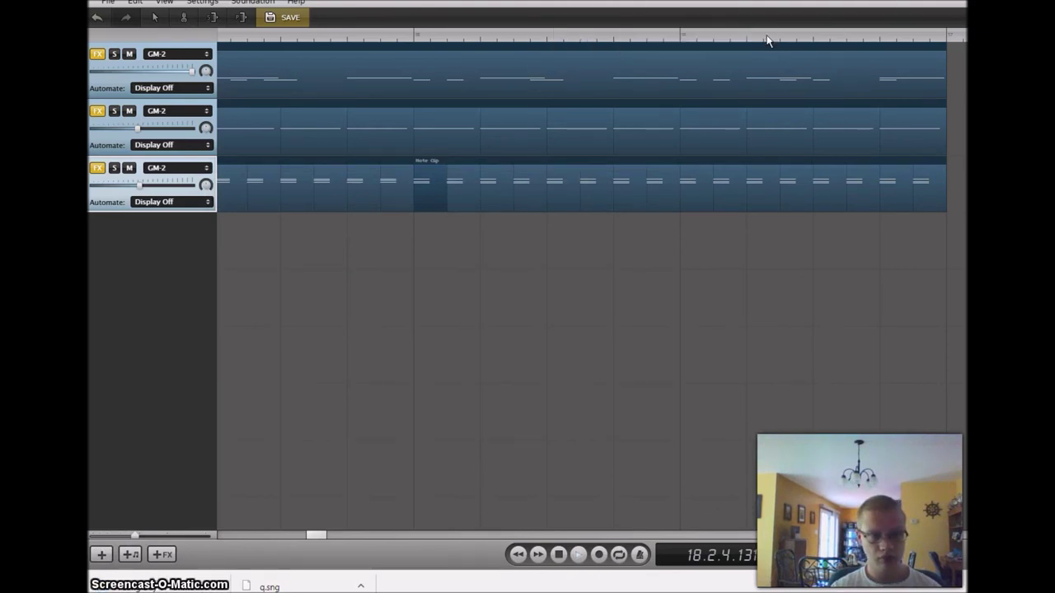